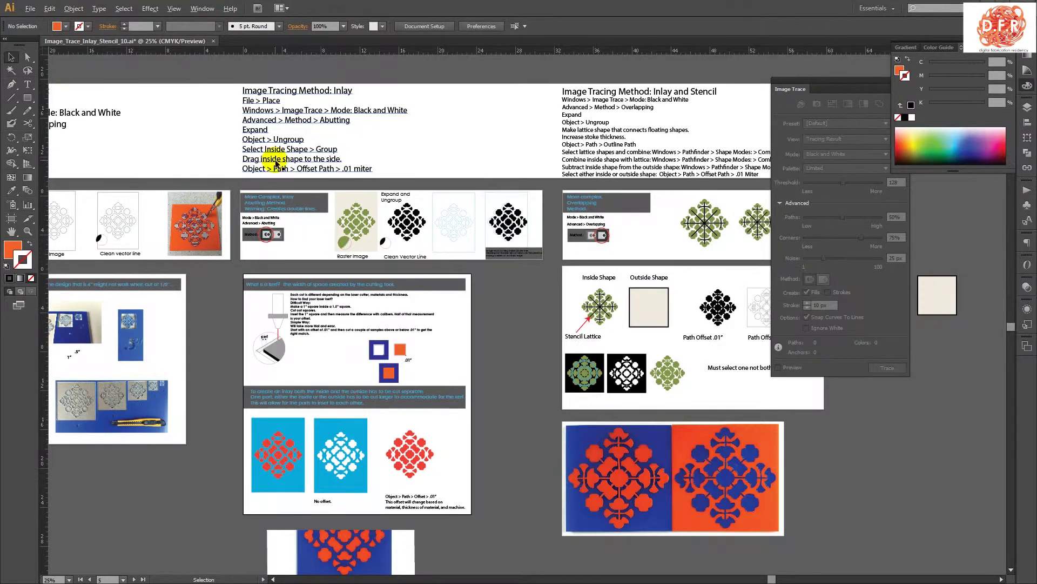
- Embed the green raster pattern on the Inlay slide and set Image Trace to the Abutting method
scroll(273, 162, "up", 2)
left_click_drag(488, 210, 486, 311)
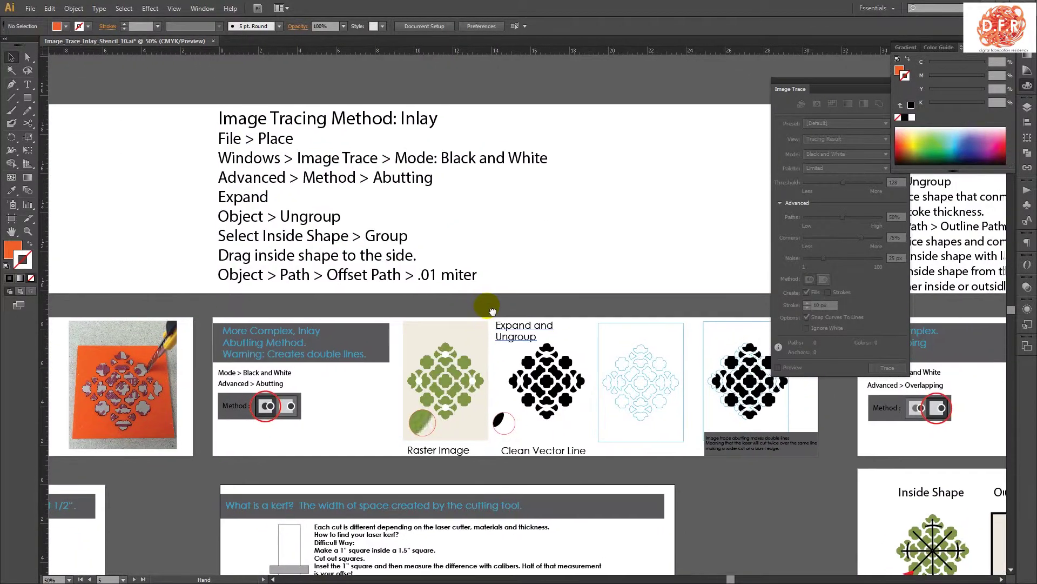
left_click(458, 339)
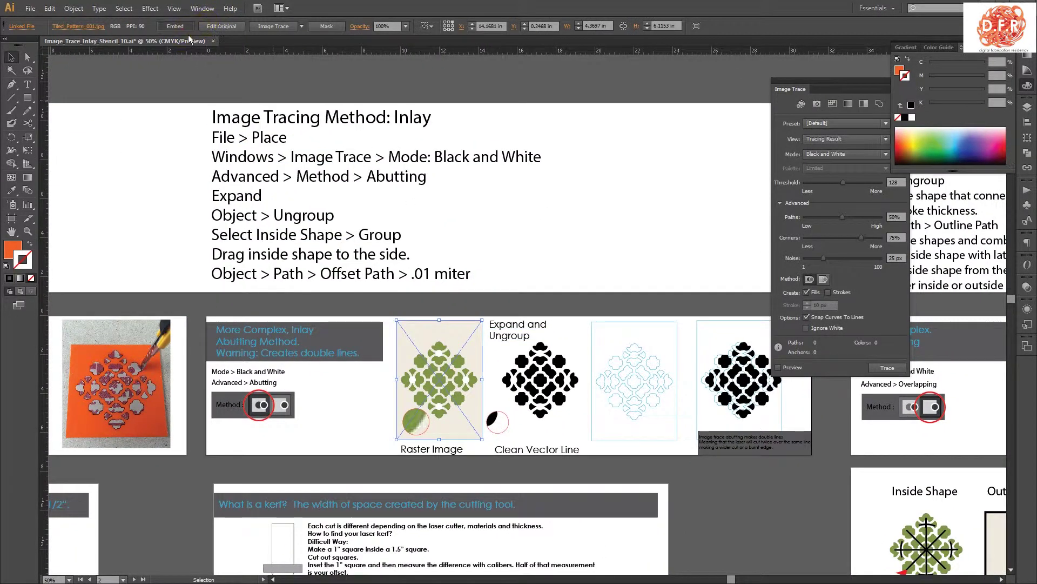
left_click(174, 26)
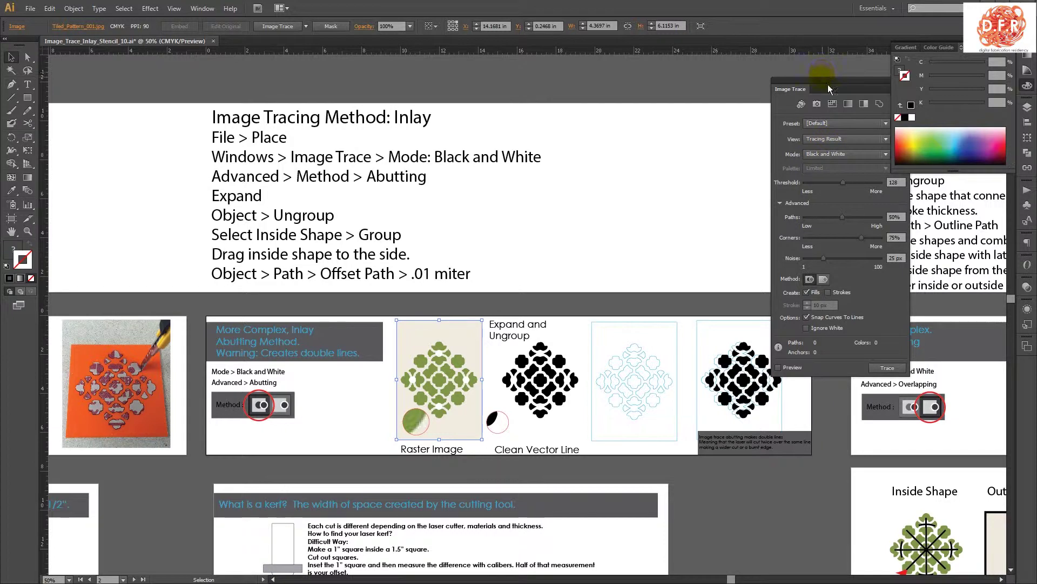
mouse_move(830, 89)
left_mouse_down()
mouse_move(577, 166)
mouse_move(236, 141)
mouse_move(186, 153)
left_mouse_up()
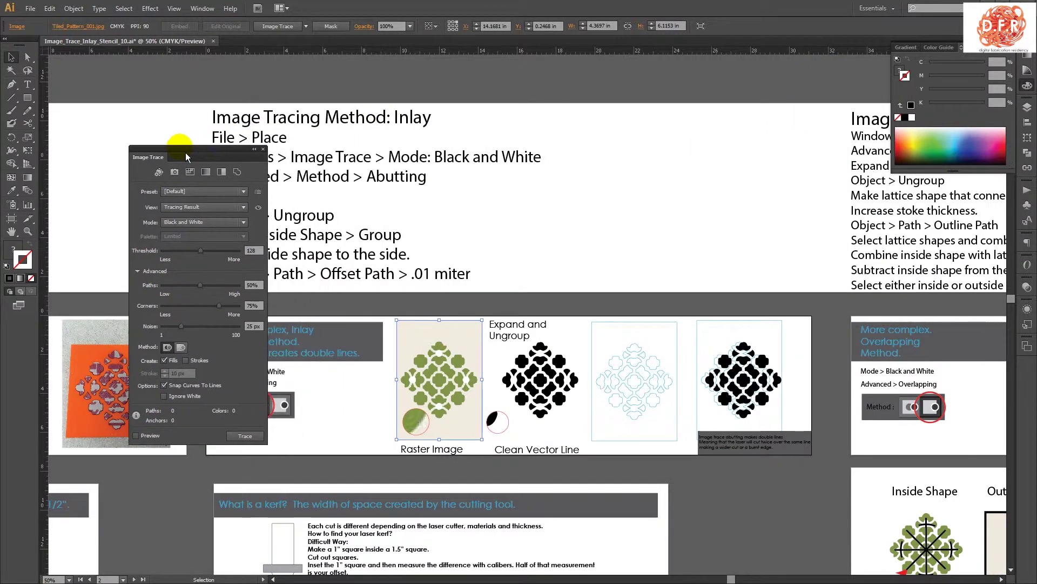
left_click(167, 348)
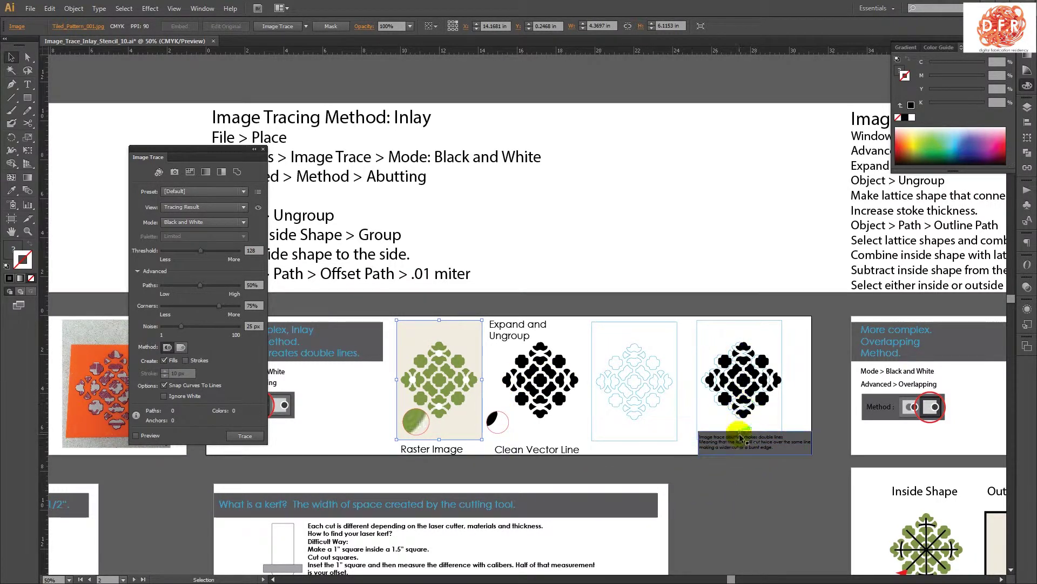
- At 150%, move the blue outline compound path 0.21 in right onto the black double-lines pattern
left_click(731, 473)
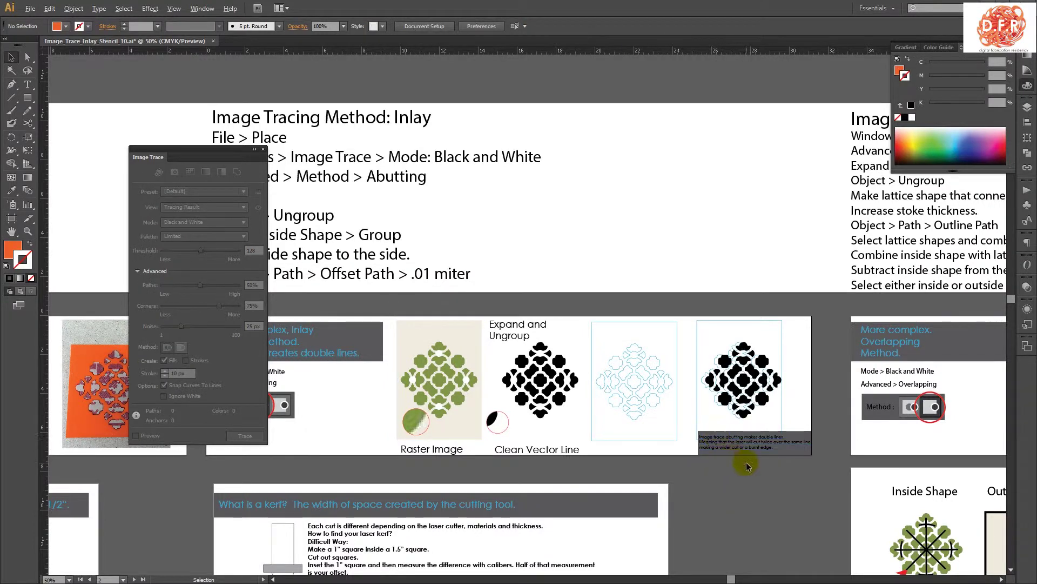
scroll(759, 359, "up", 3)
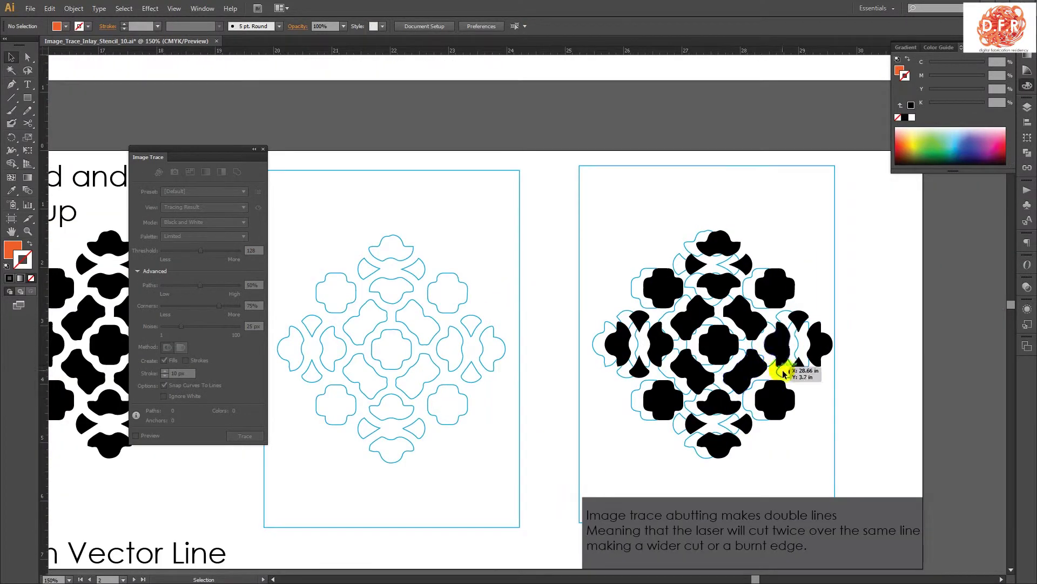
key("space")
left_click_drag(861, 372, 815, 318)
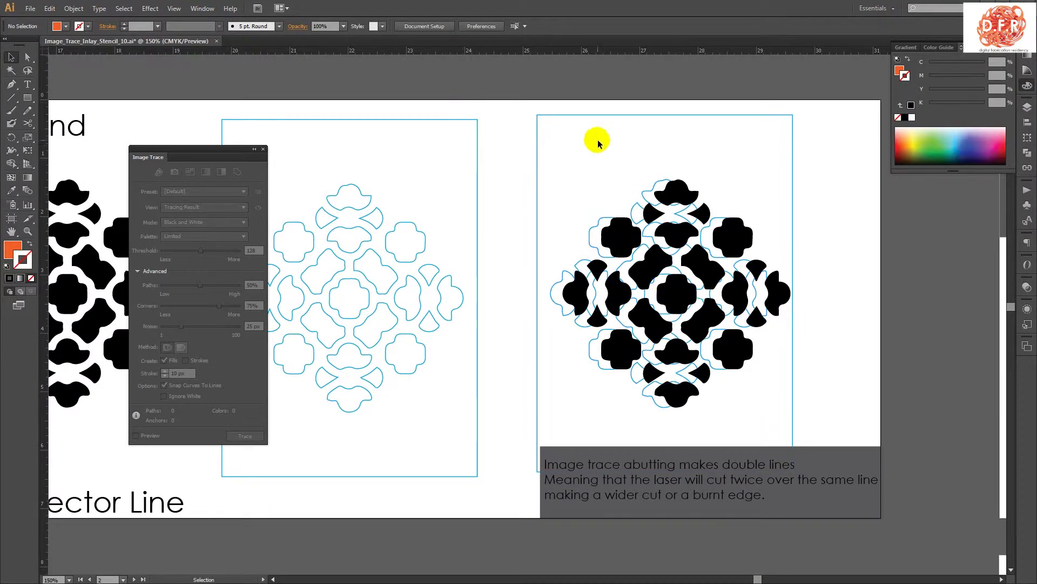
left_click(626, 244)
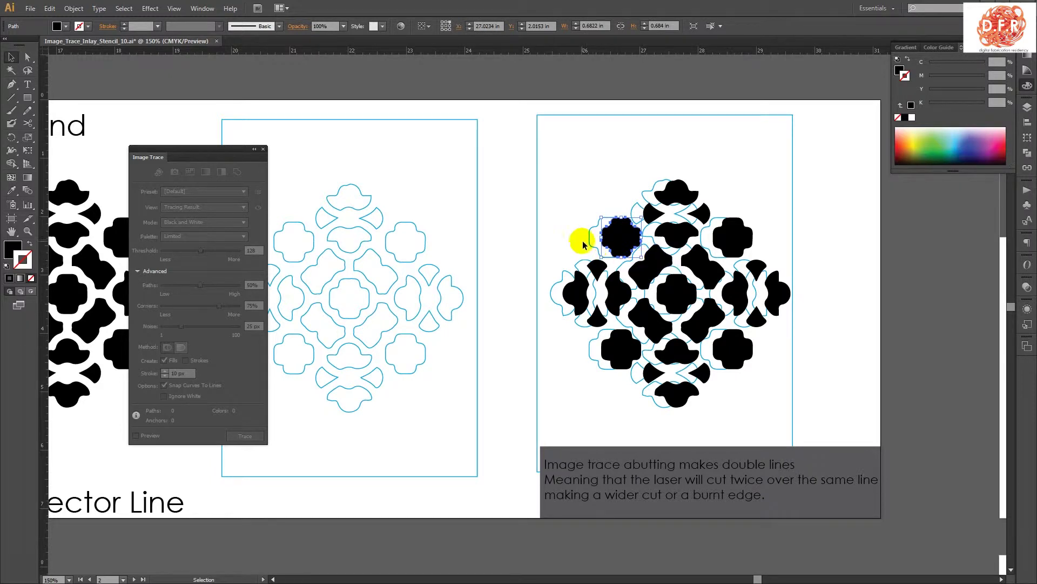
left_click(537, 225)
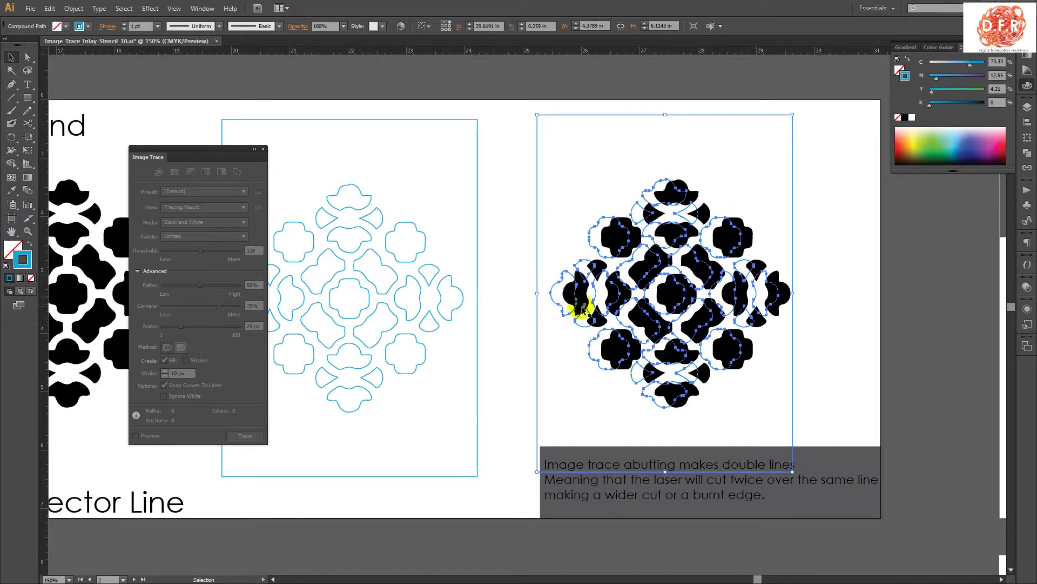
left_click_drag(645, 294, 660, 296)
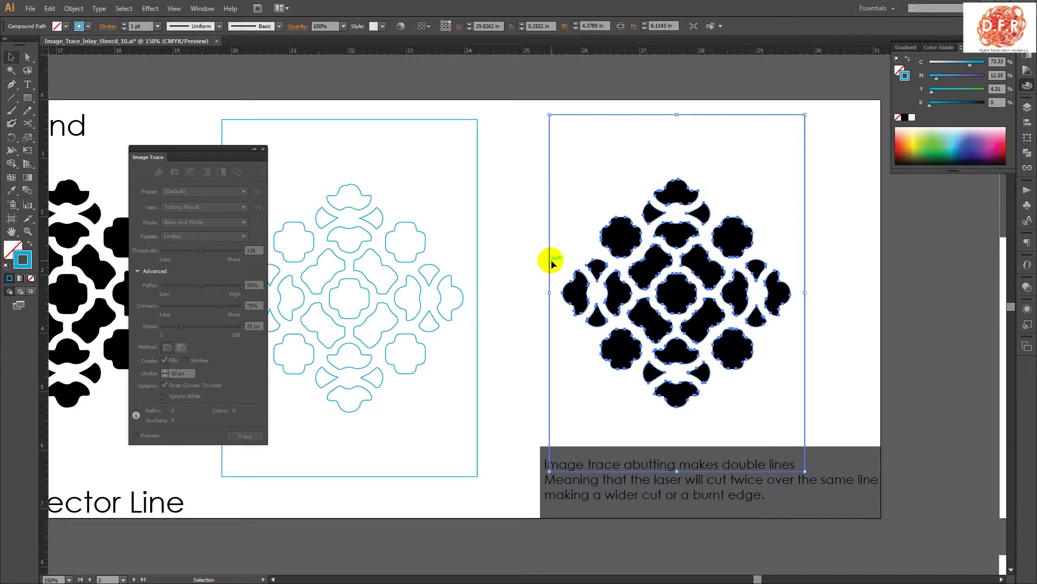
left_click(536, 284)
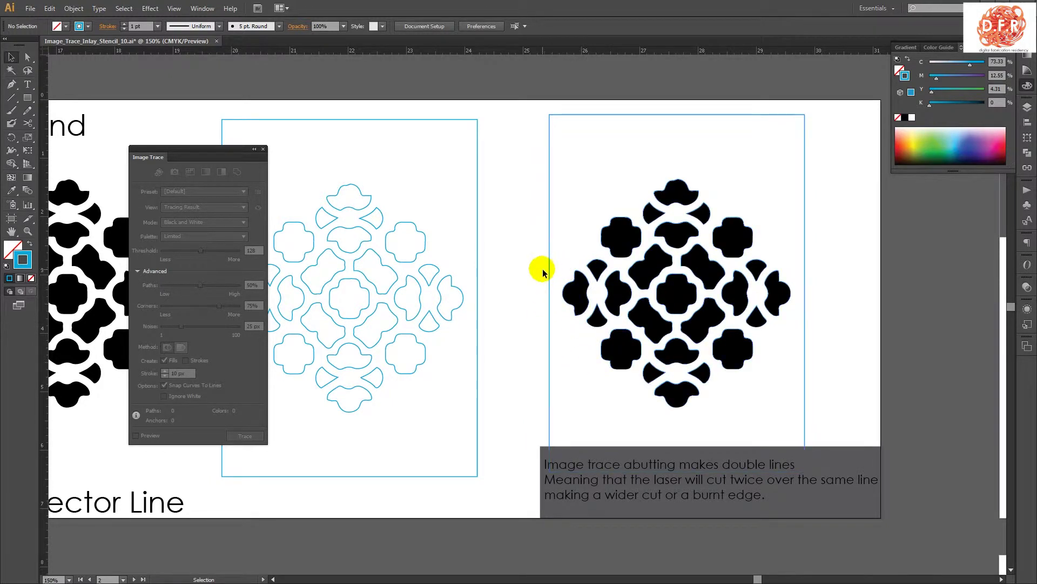
- Pan to the Expand and Ungroup example and check the cyan outline pattern
left_click_drag(516, 292, 869, 290)
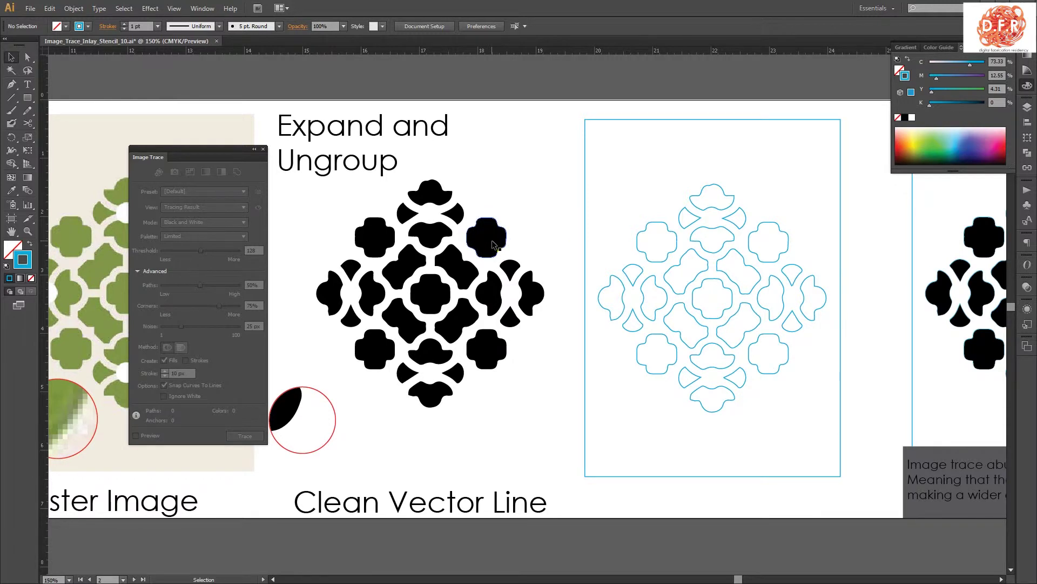
left_click(611, 282)
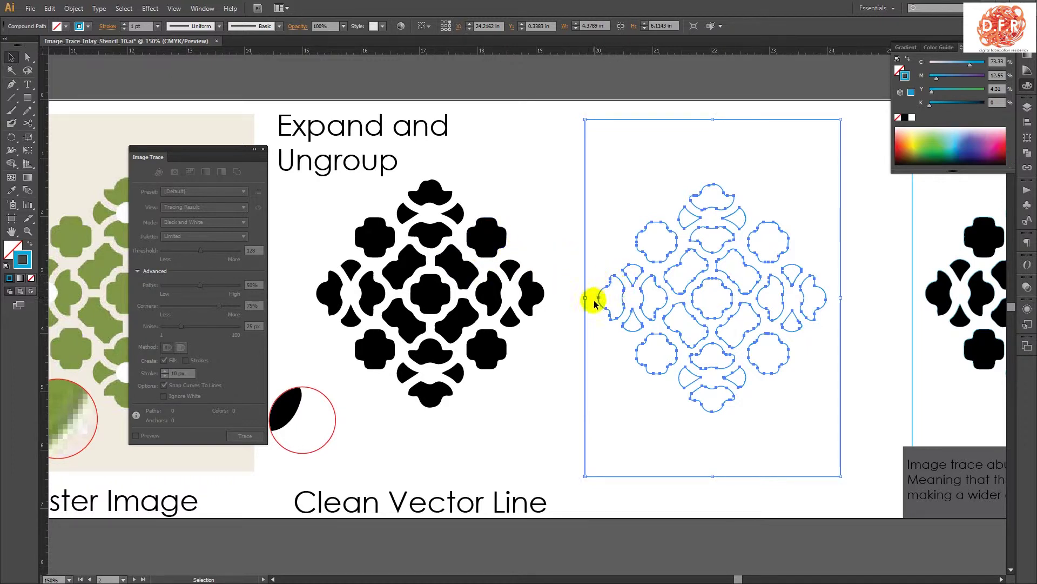
left_click(532, 335)
- Zoom out, pan down to the 'What is a kerf?' artboard, then zoom to 66.67%
key("ctrl+minus")
key("ctrl+minus")
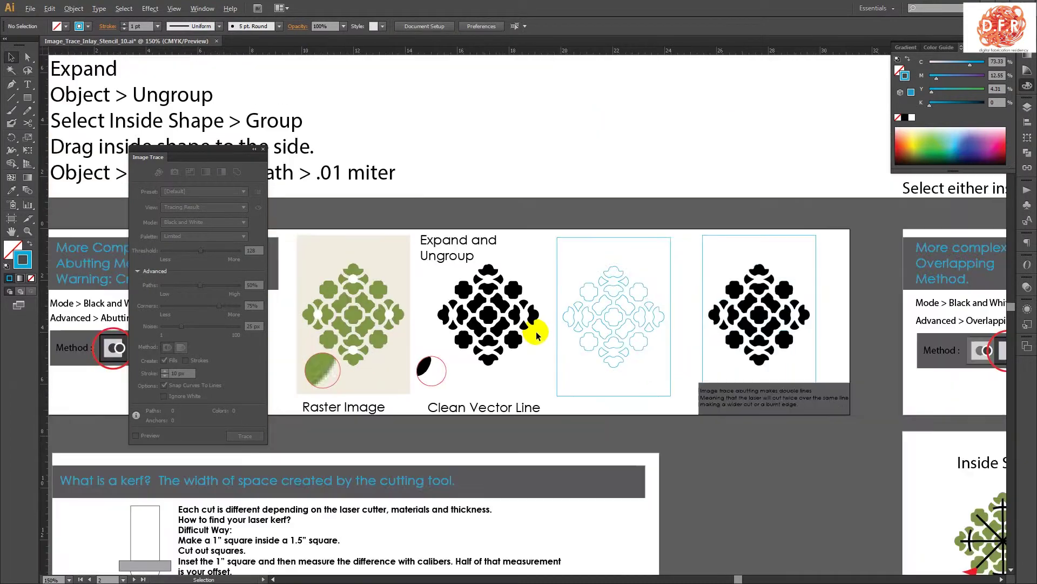
left_click_drag(536, 358, 656, 261)
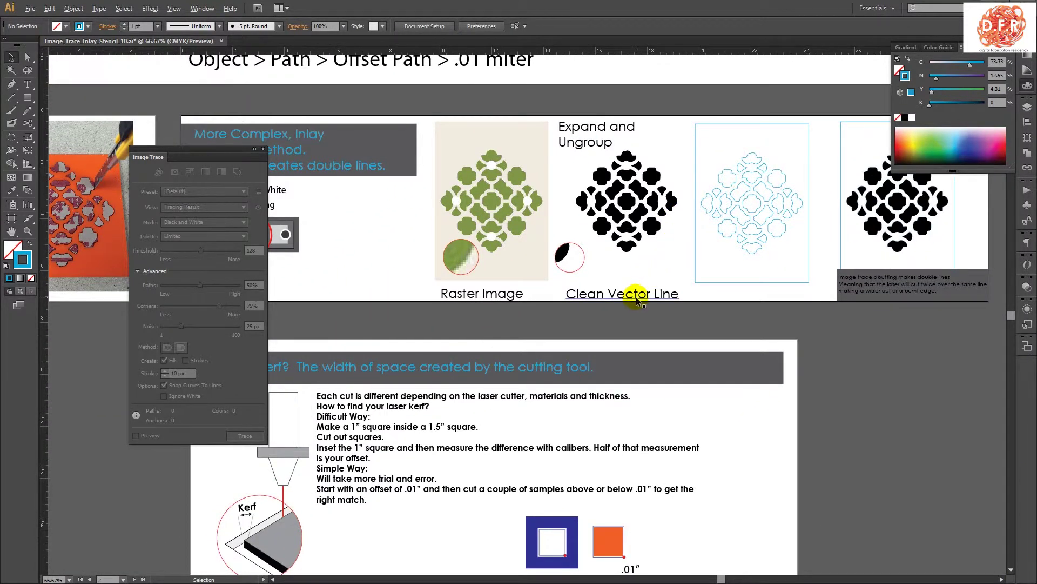
key("ctrl+minus")
left_click_drag(637, 325, 661, 273)
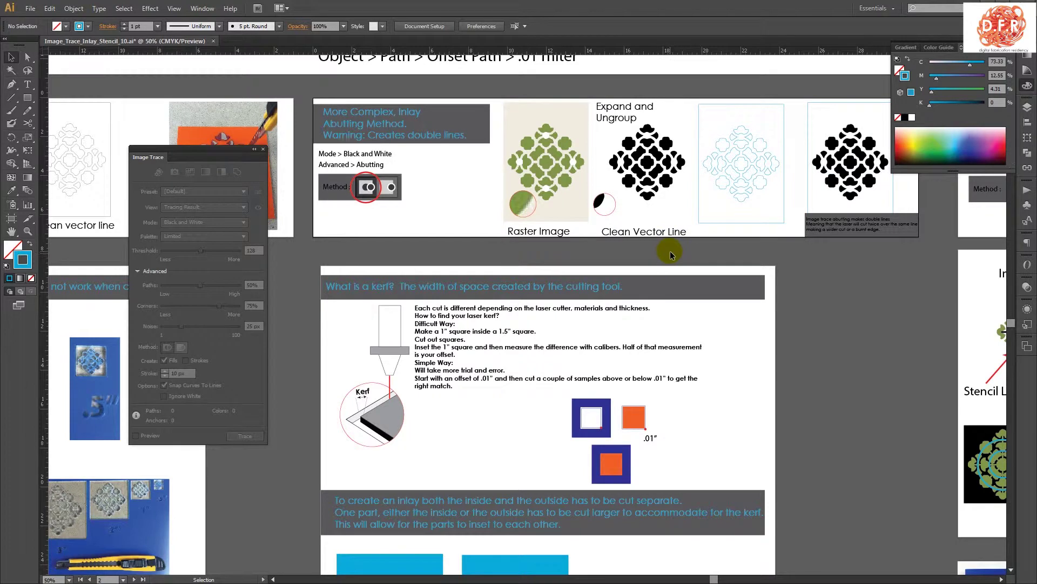
left_click_drag(706, 323, 726, 280)
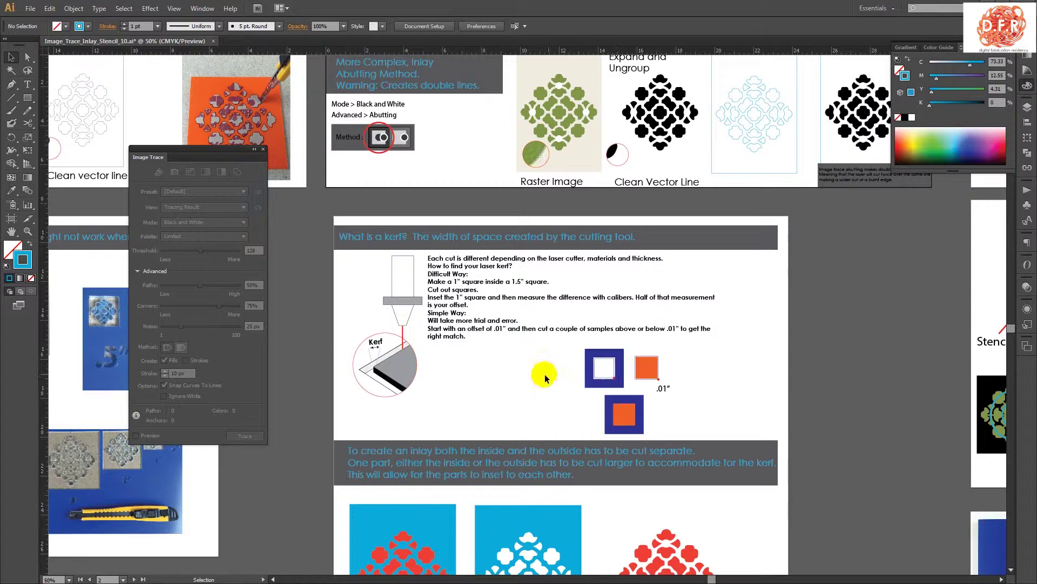
scroll(434, 336, "up", 1)
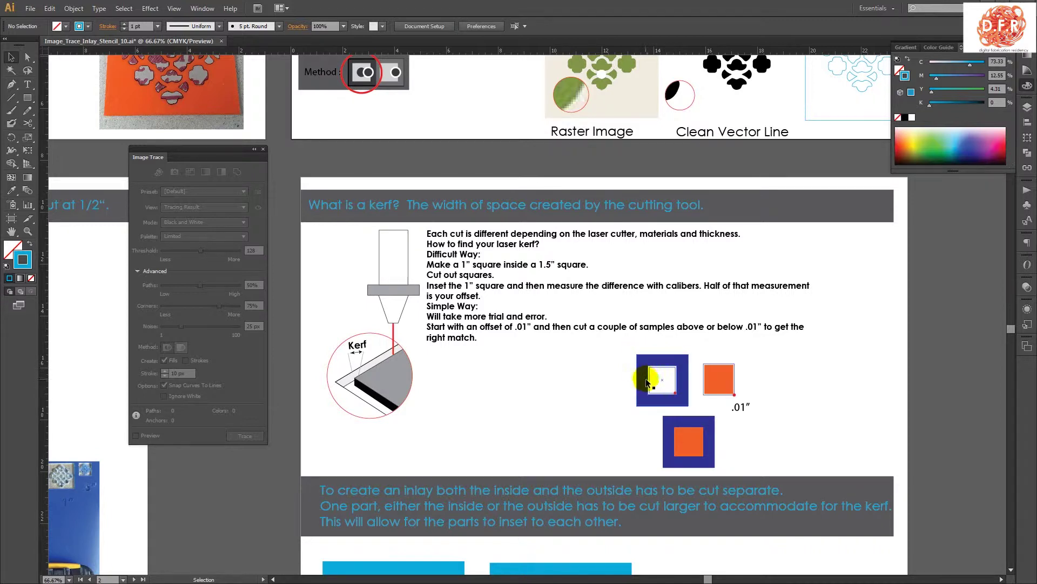
scroll(670, 402, "up", 2)
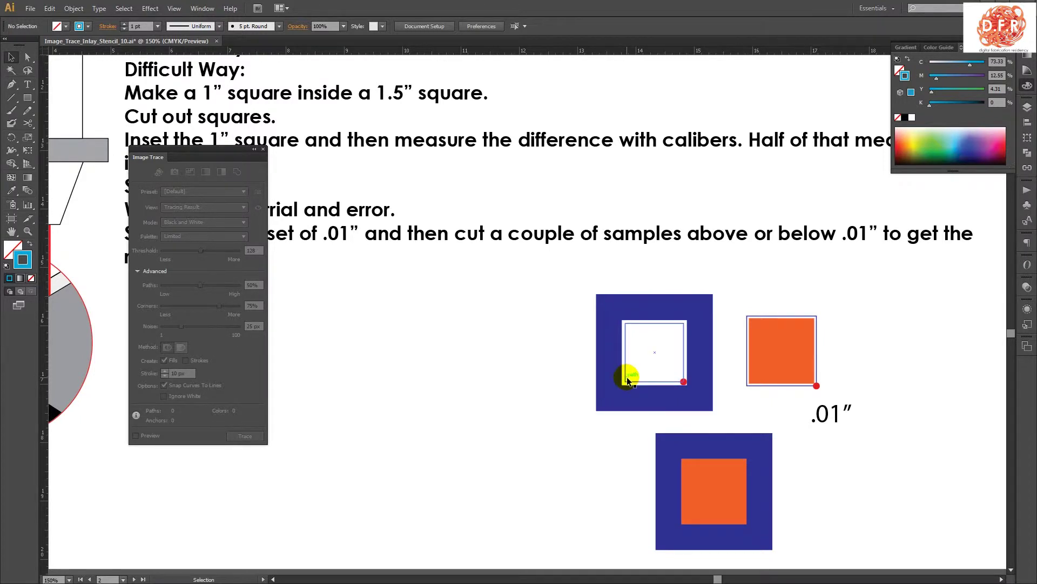
scroll(628, 379, "down", 2)
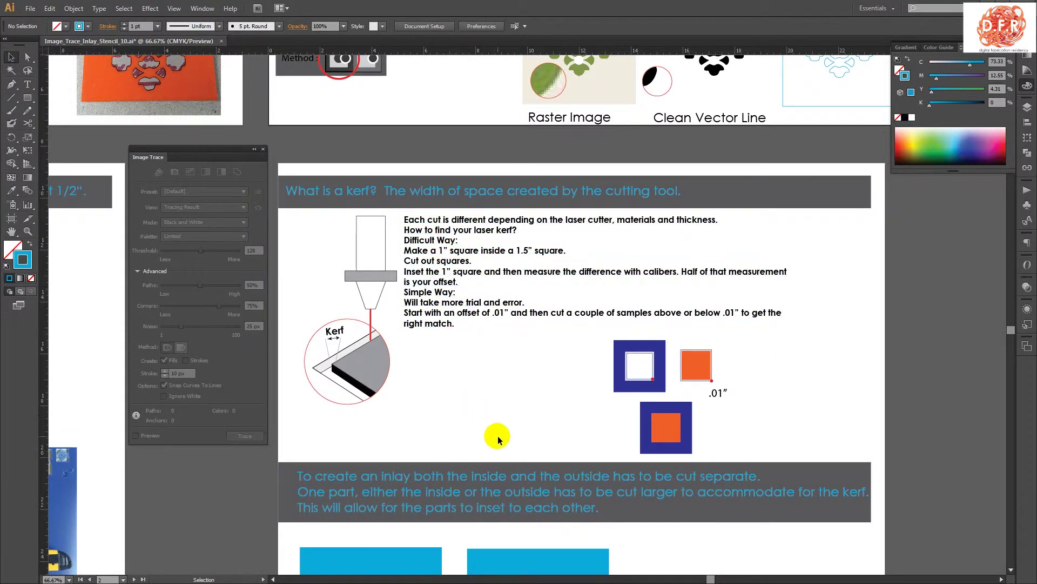
- Pan across the kerf slide and zoom to 200% on the .01″ offset squares
scroll(606, 373, "up", 1)
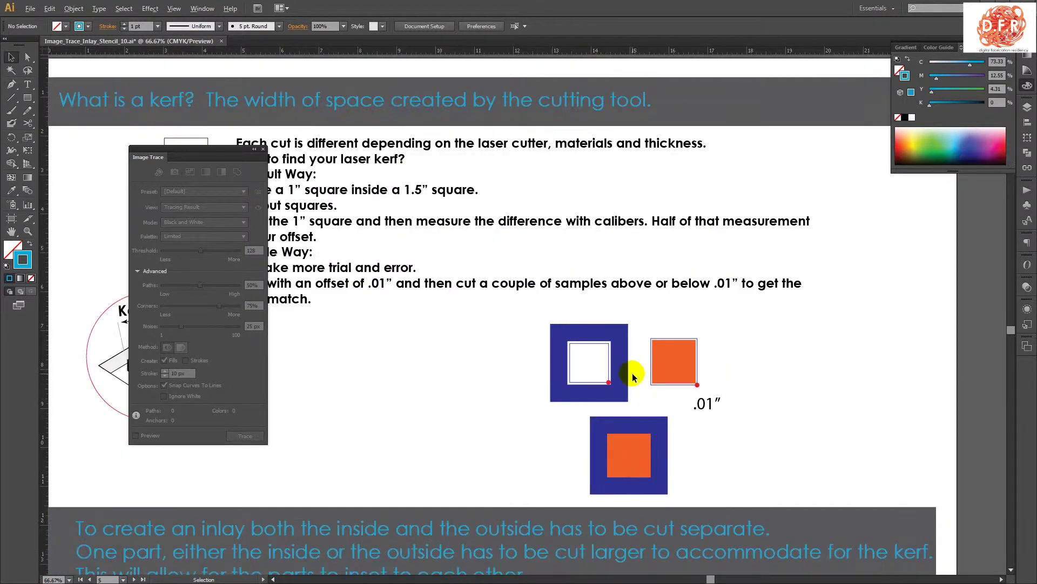
scroll(303, 324, "up", 1)
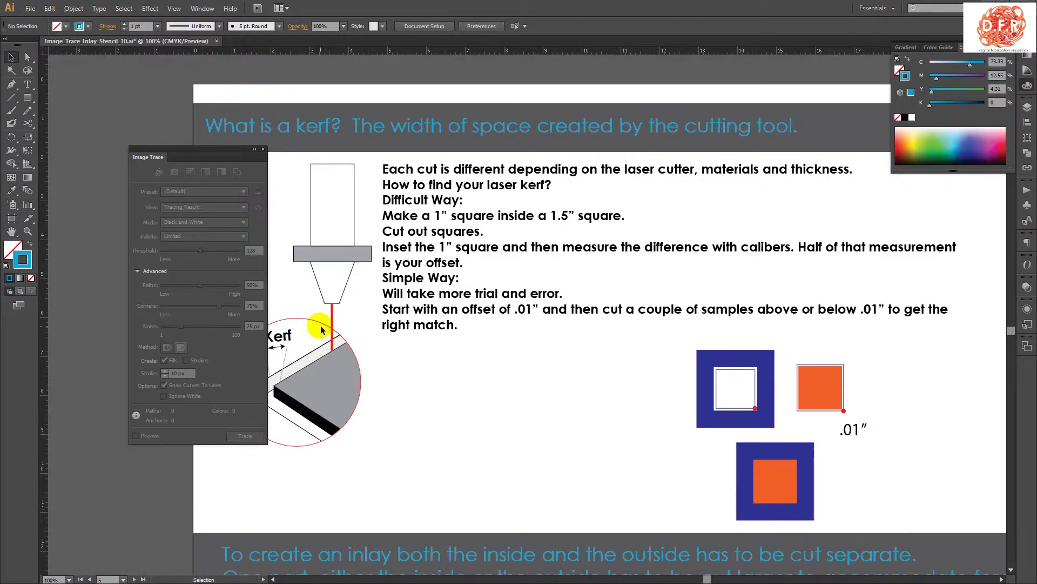
left_click_drag(419, 397, 624, 366)
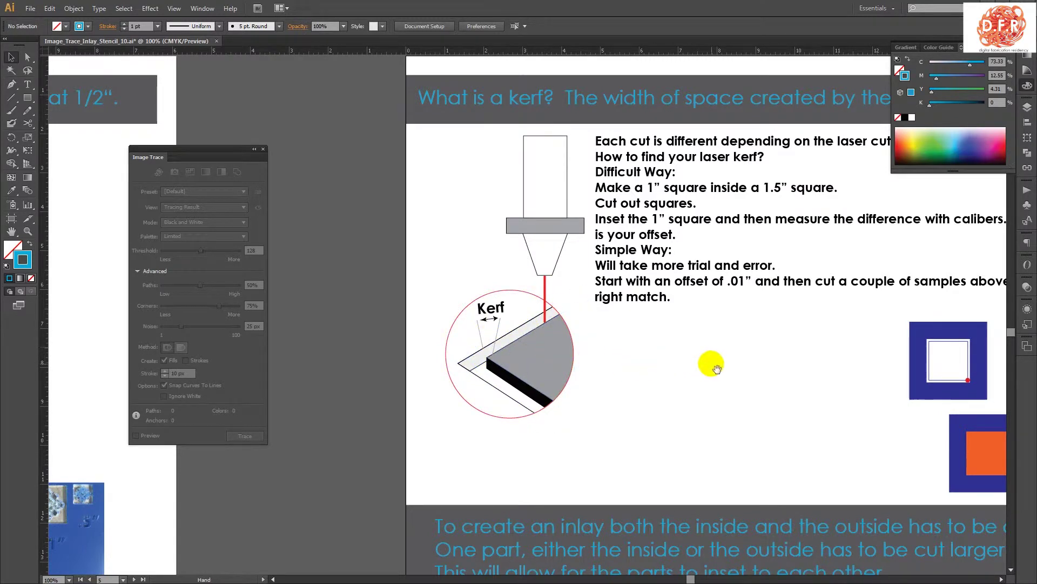
left_click_drag(688, 361, 351, 328)
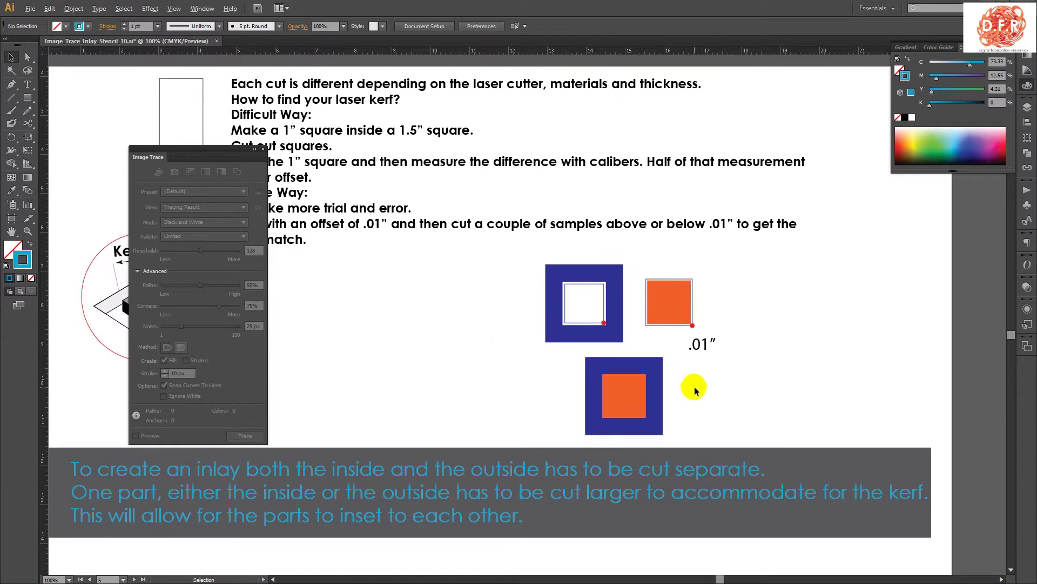
scroll(696, 390, "up", 1)
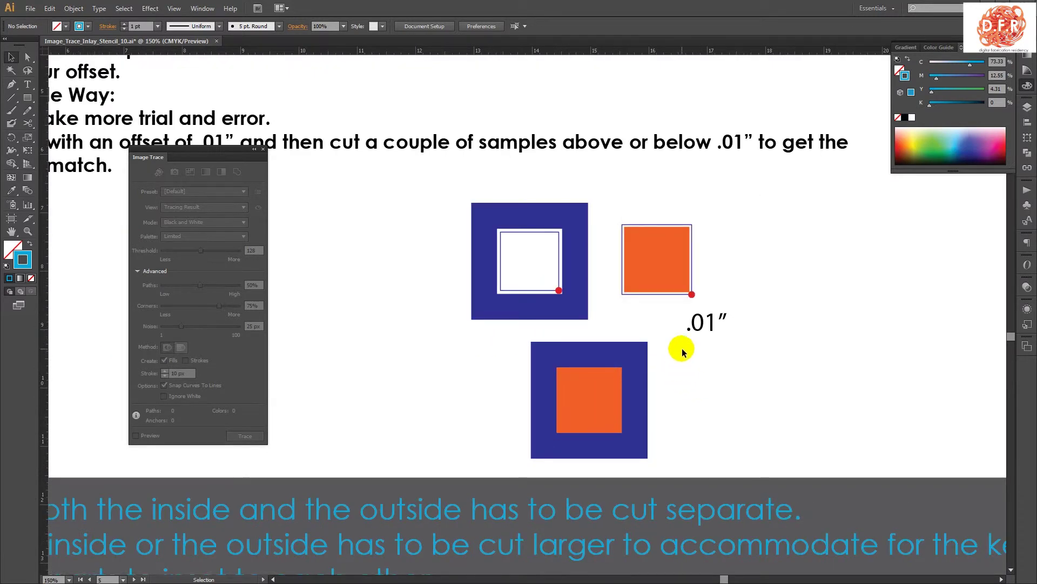
left_click(562, 352)
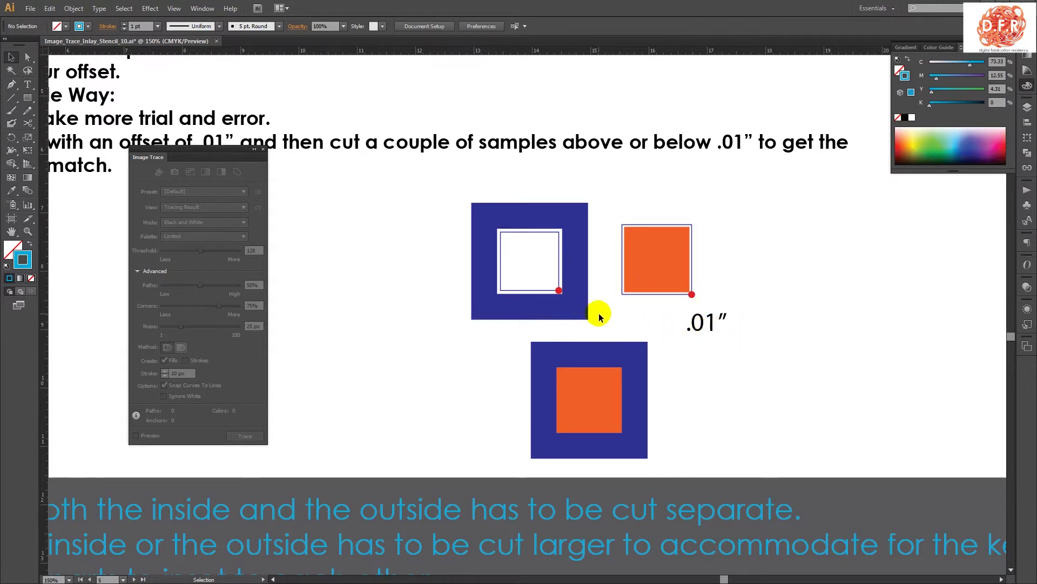
scroll(562, 298, "up", 1)
scroll(563, 301, "up", 2)
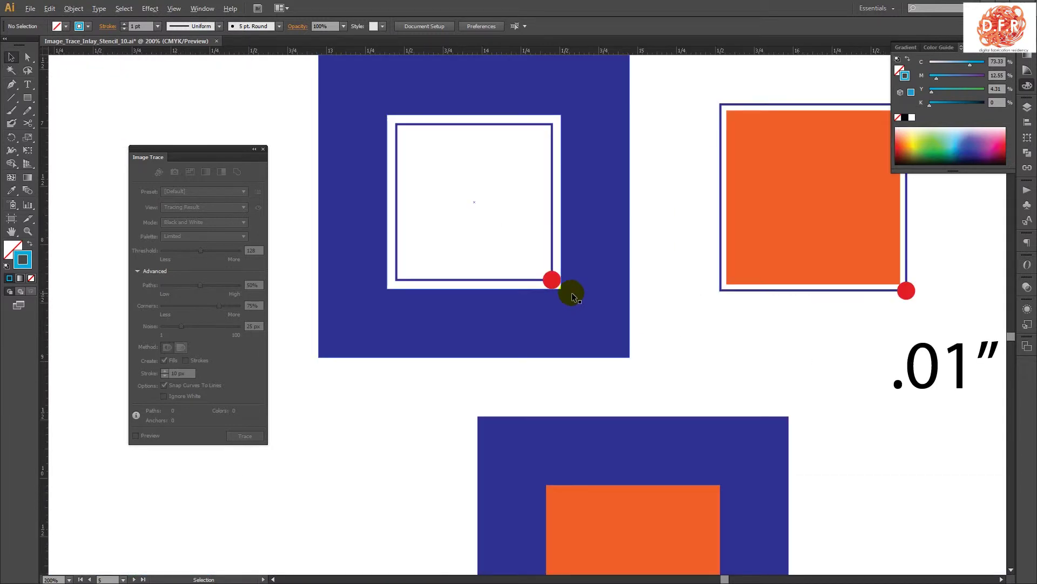
scroll(572, 293, "down", 1)
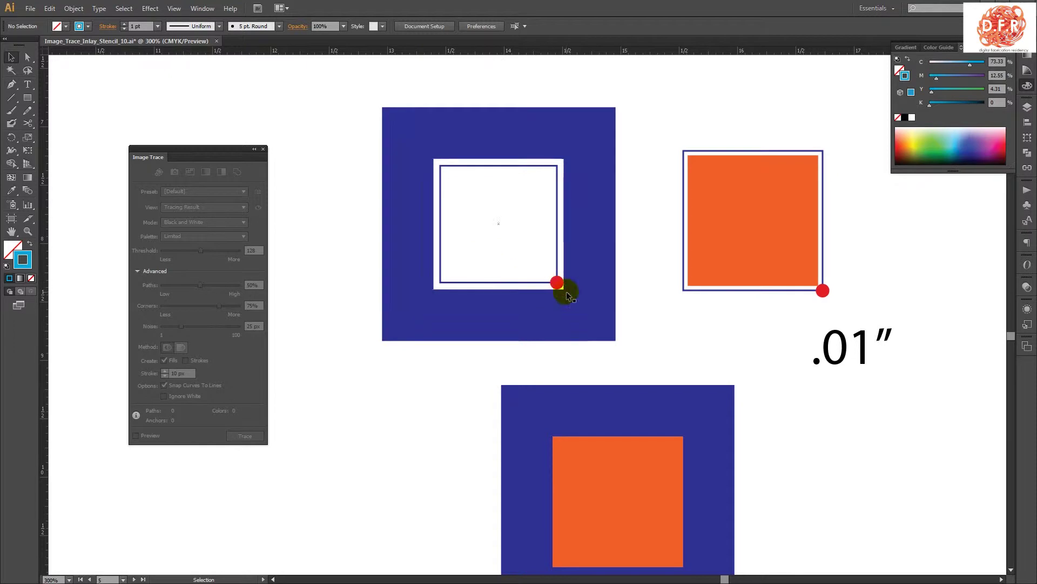
scroll(673, 281, "down", 3)
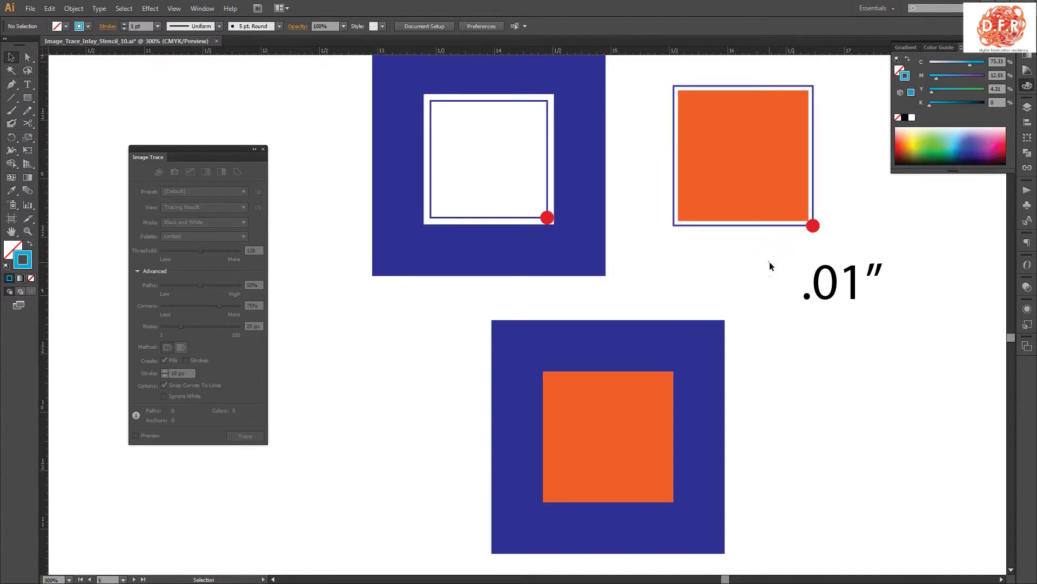
left_click_drag(653, 392, 348, 401)
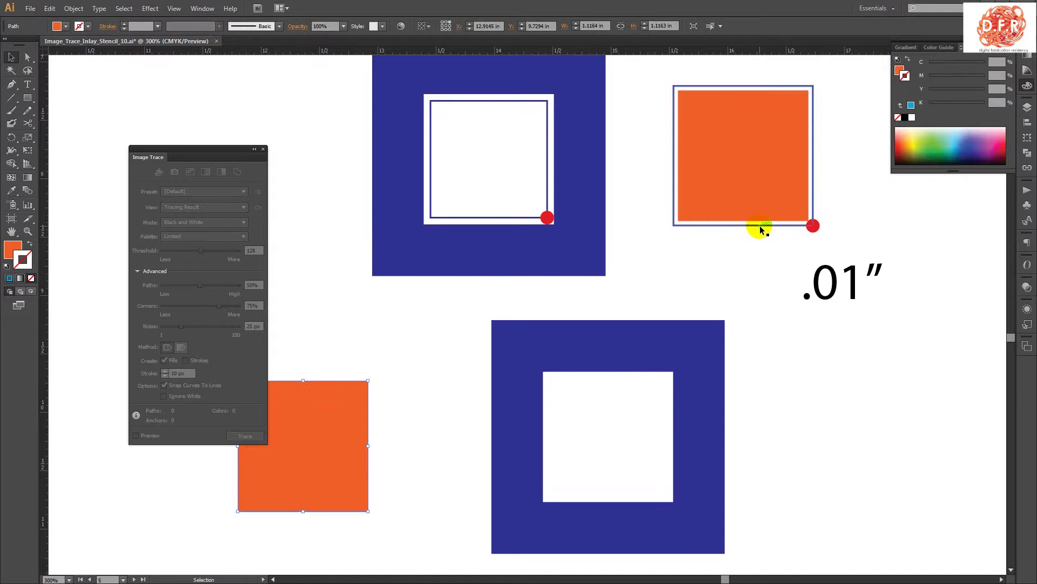
left_click_drag(747, 201, 613, 489)
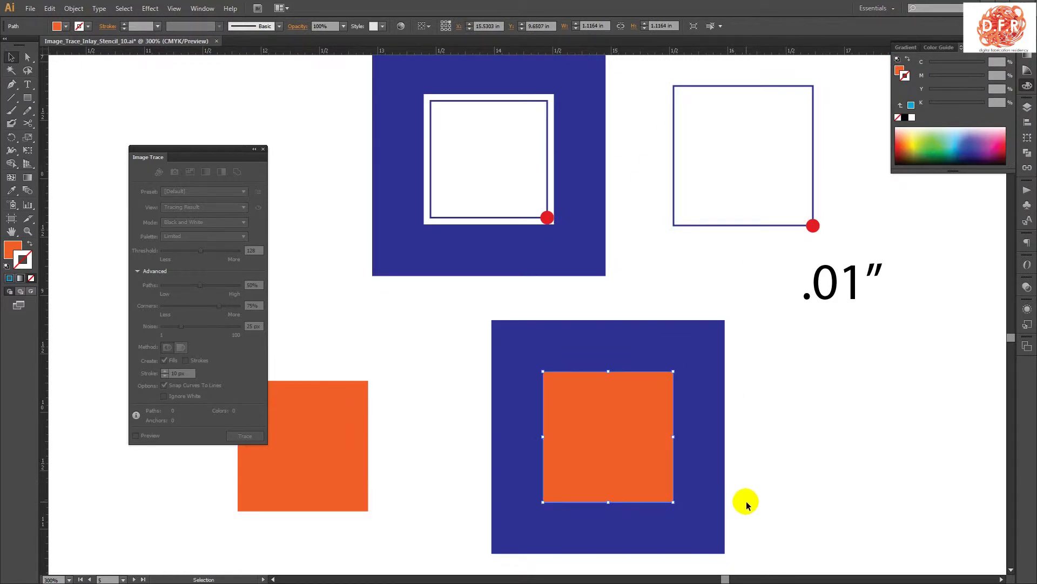
key("ctrl+z")
key("ctrl+z")
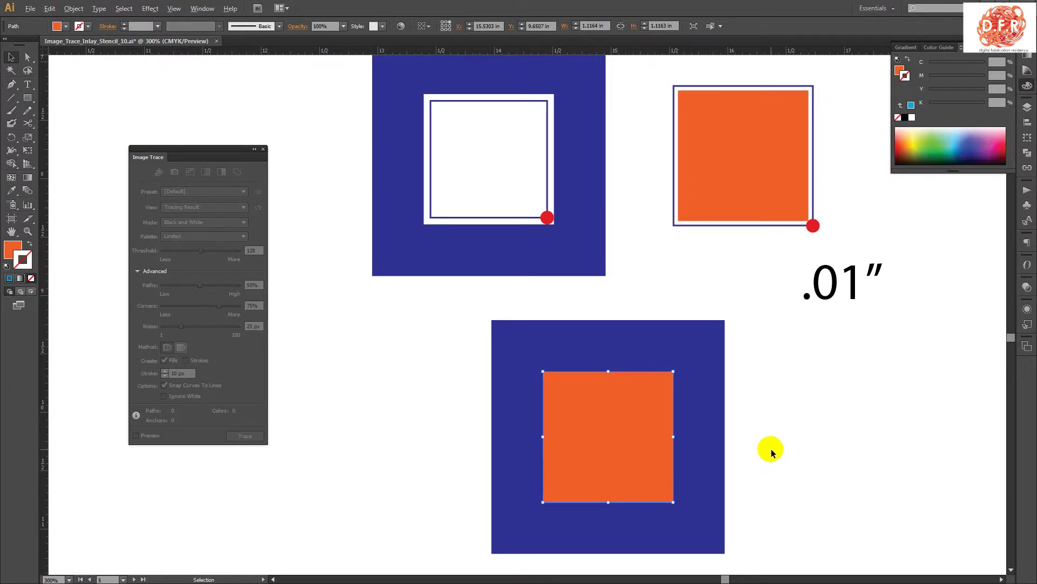
scroll(771, 448, "down", 3)
left_click_drag(516, 406, 573, 204)
scroll(602, 400, "down", 1)
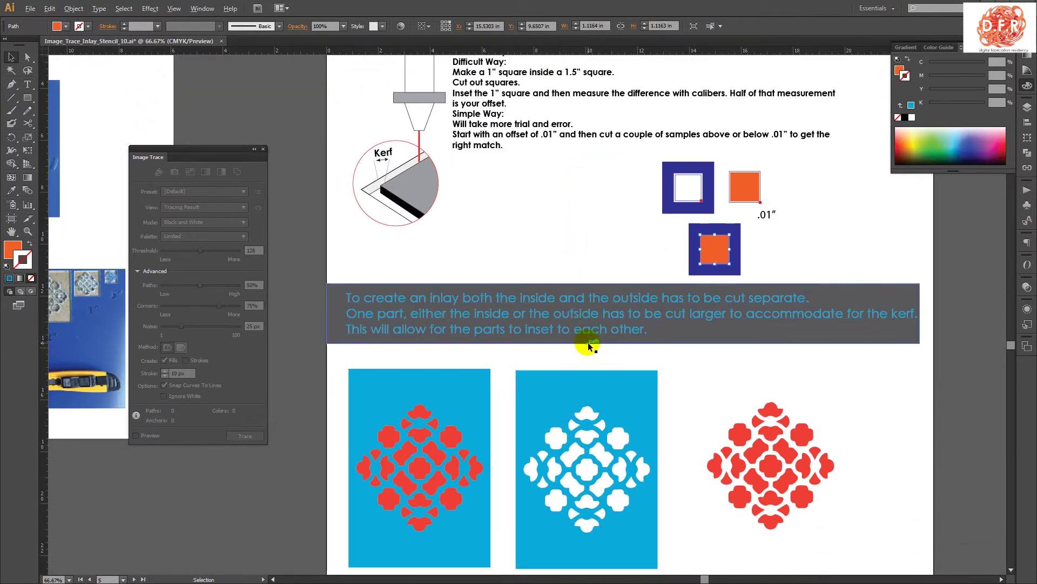
scroll(586, 341, "down", 1)
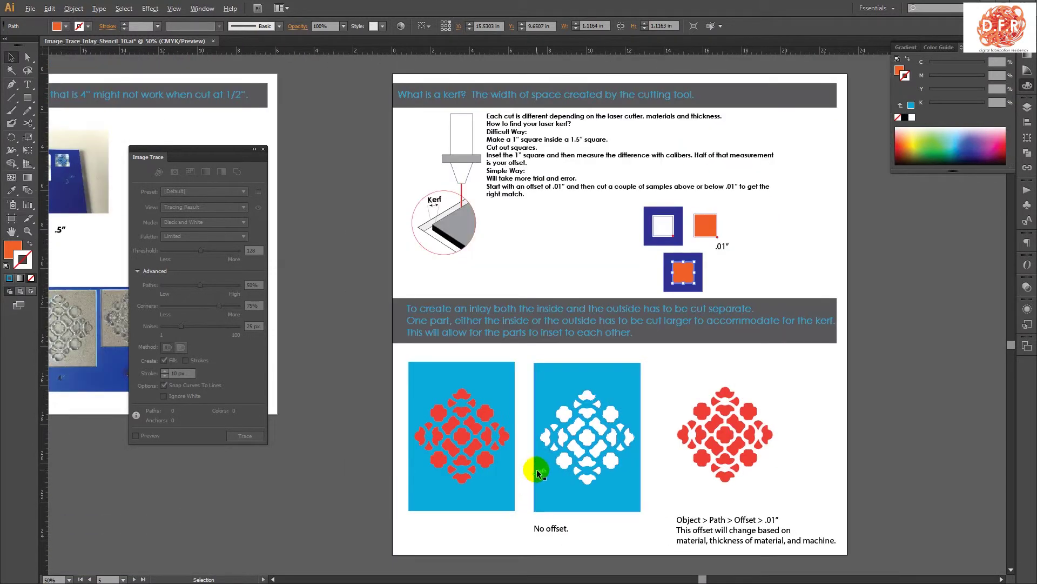
scroll(572, 303, "up", 3)
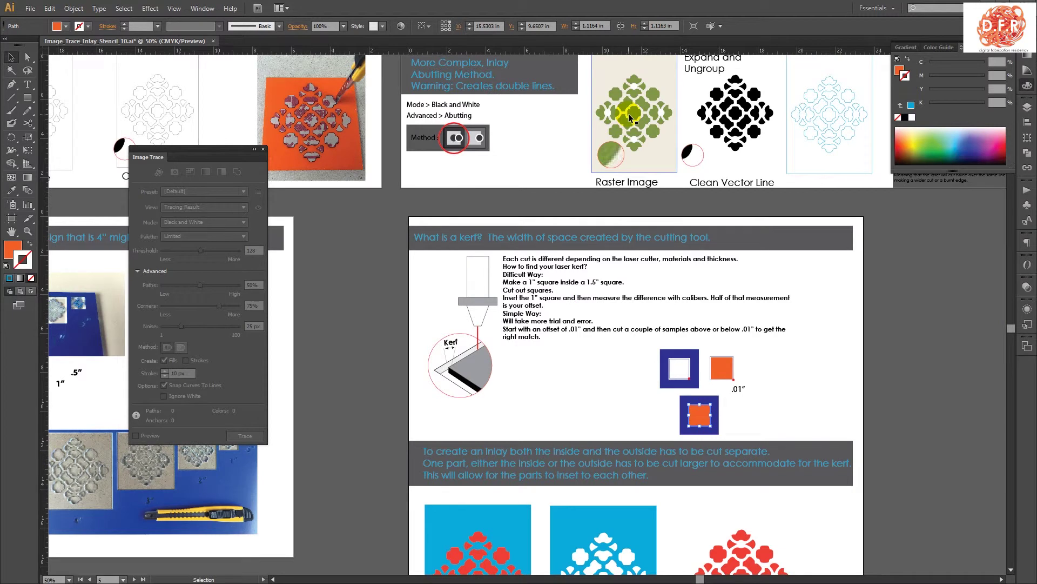
left_click_drag(628, 114, 503, 189)
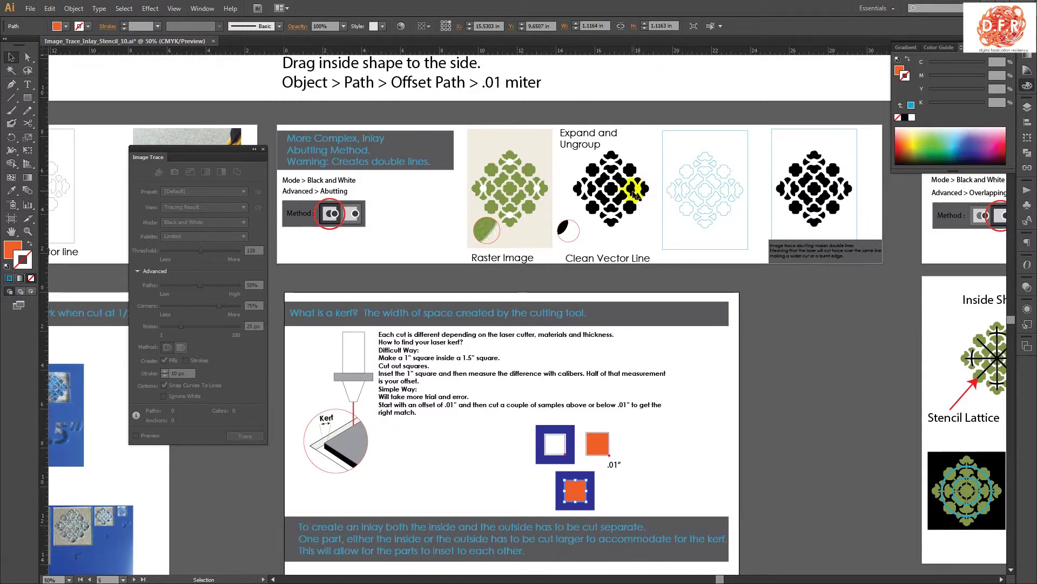
left_click(666, 199)
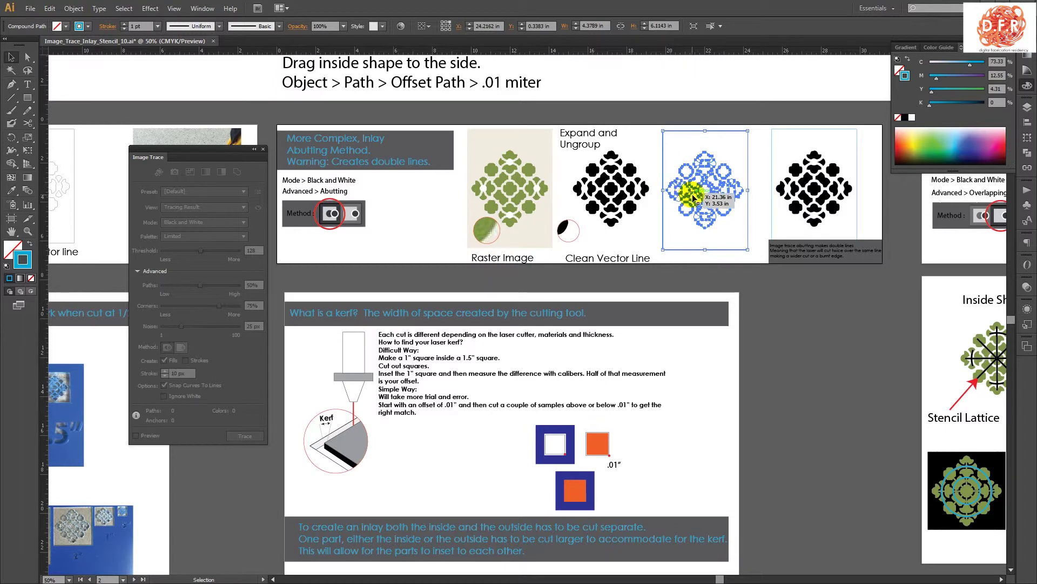
left_click_drag(724, 363, 747, 185)
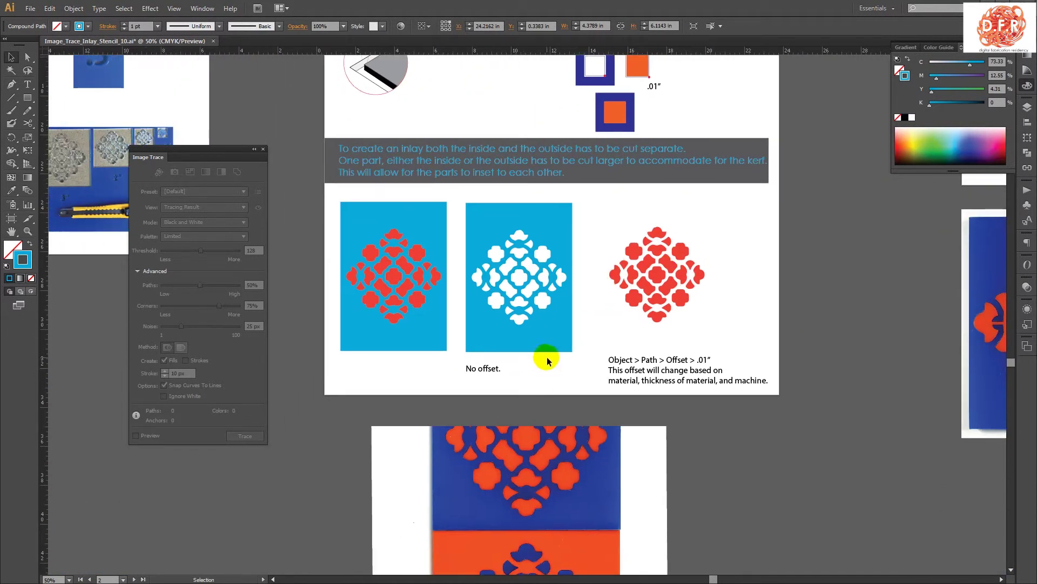
scroll(576, 348, "up", 1)
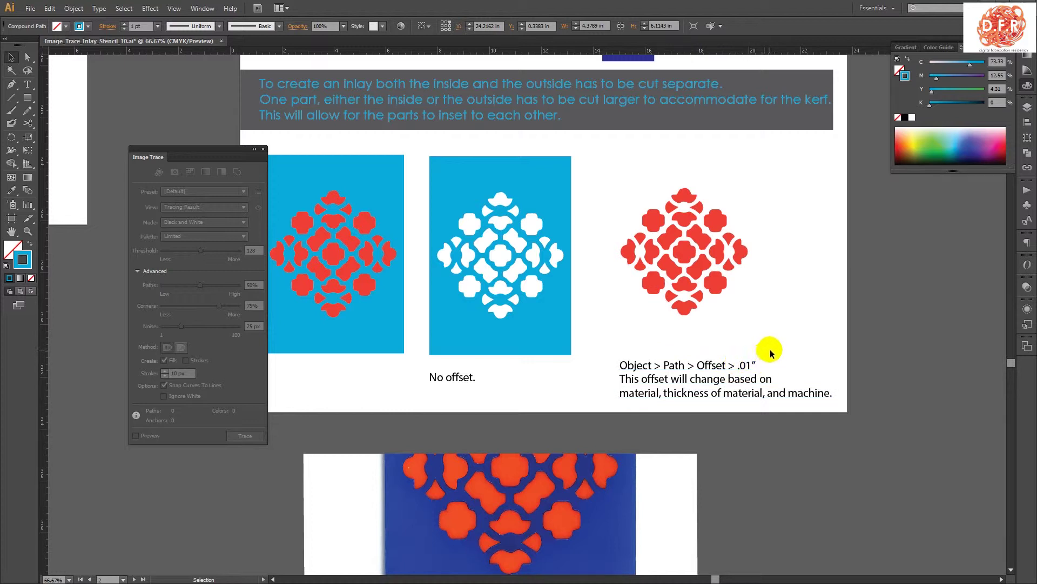
left_click_drag(605, 181, 764, 325)
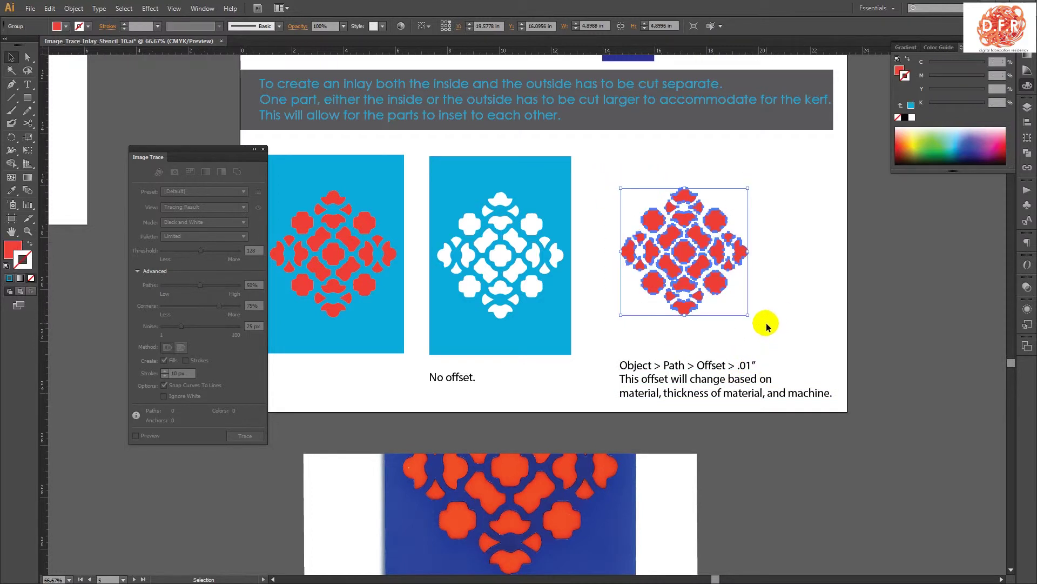
left_click(73, 8)
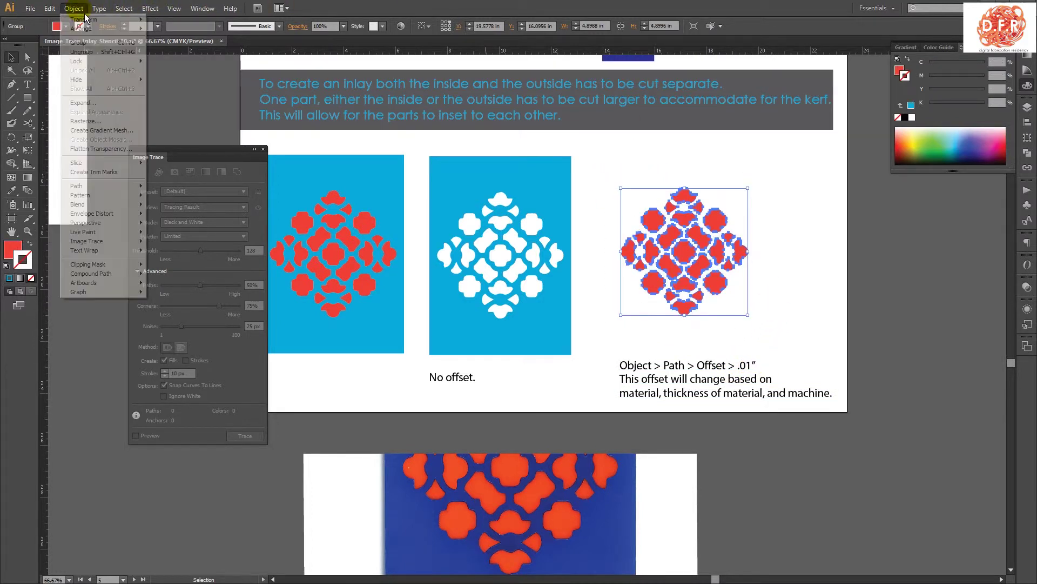
mouse_move(115, 188)
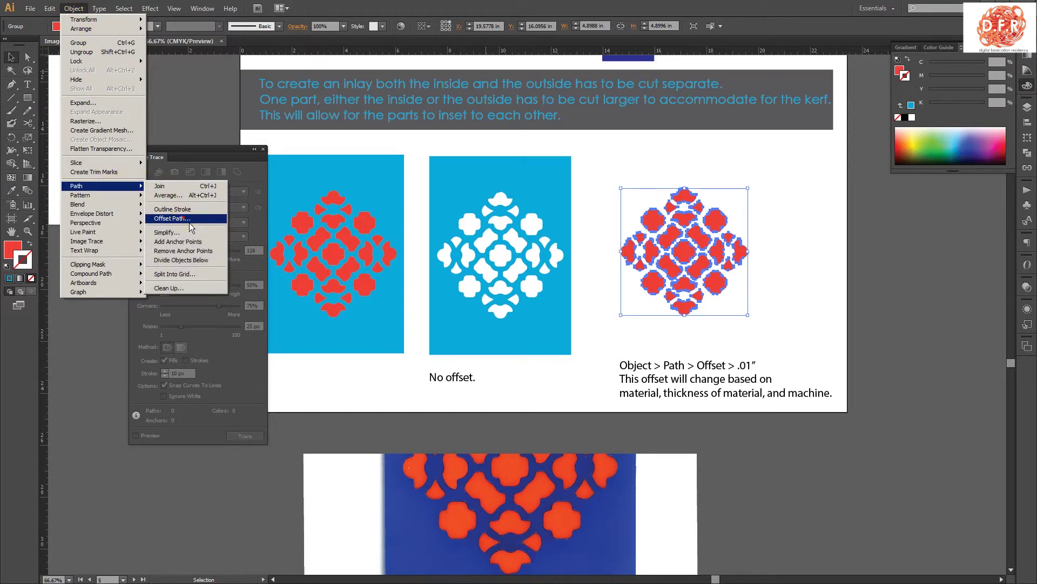
left_click(189, 219)
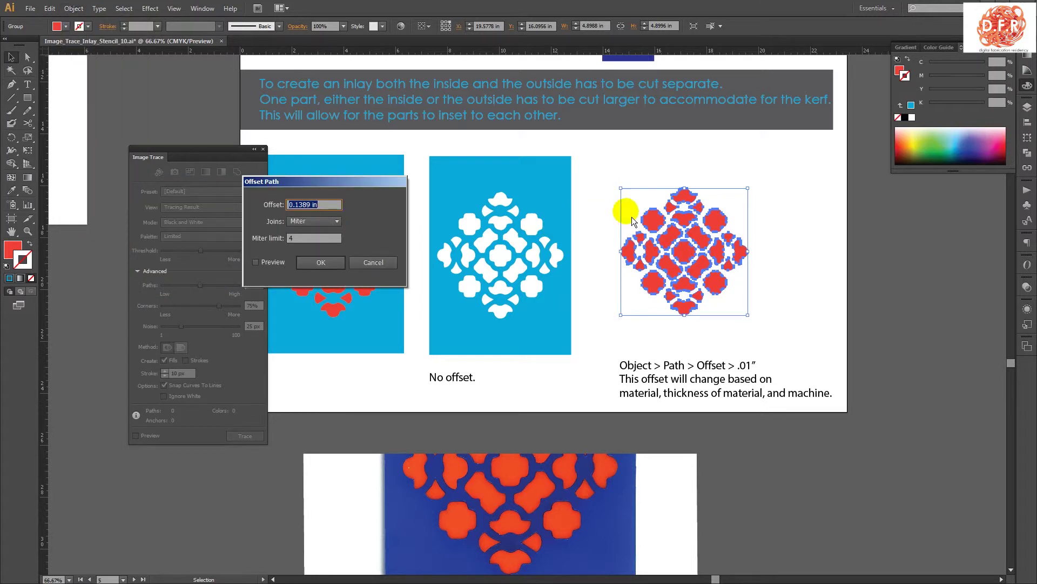
left_click_drag(391, 196, 908, 203)
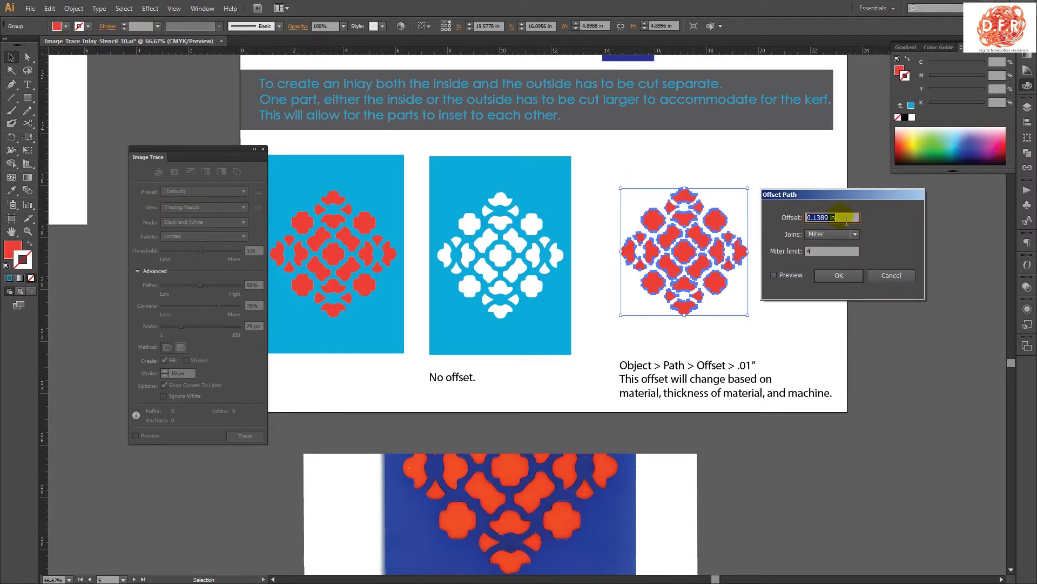
type(".01")
left_click(814, 238)
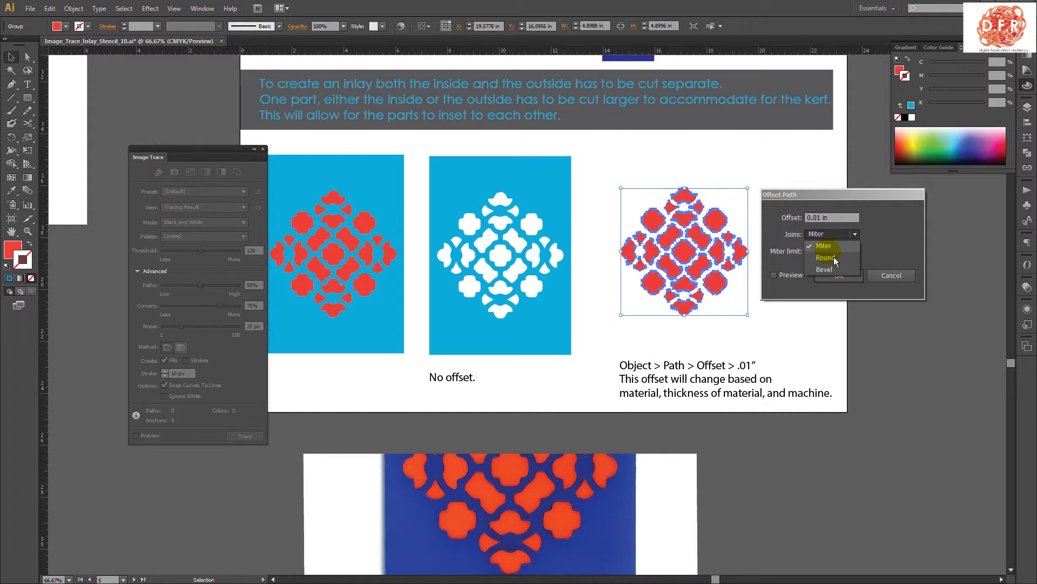
left_click(906, 254)
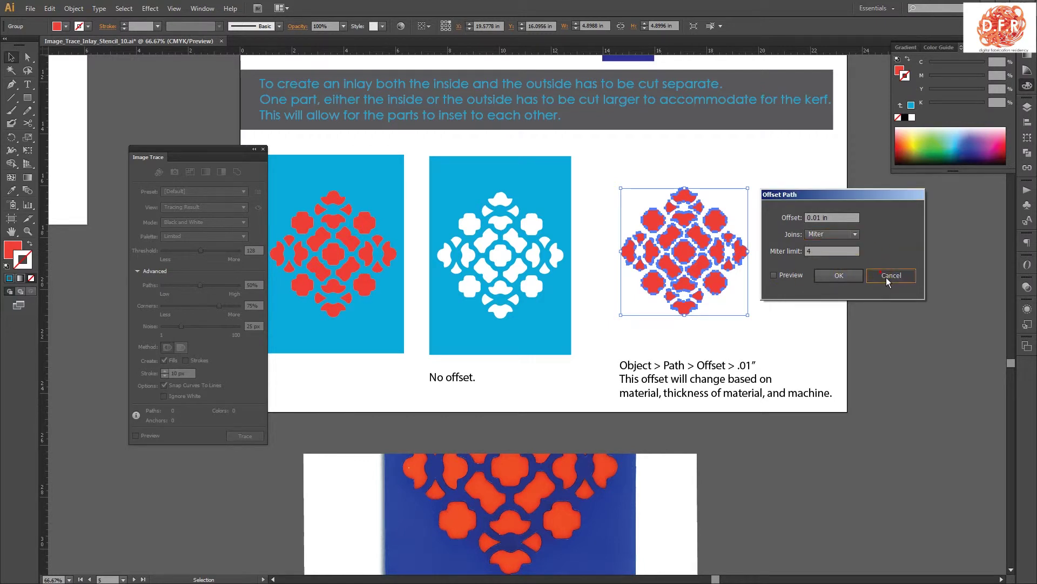
left_click(891, 275)
left_click(764, 276)
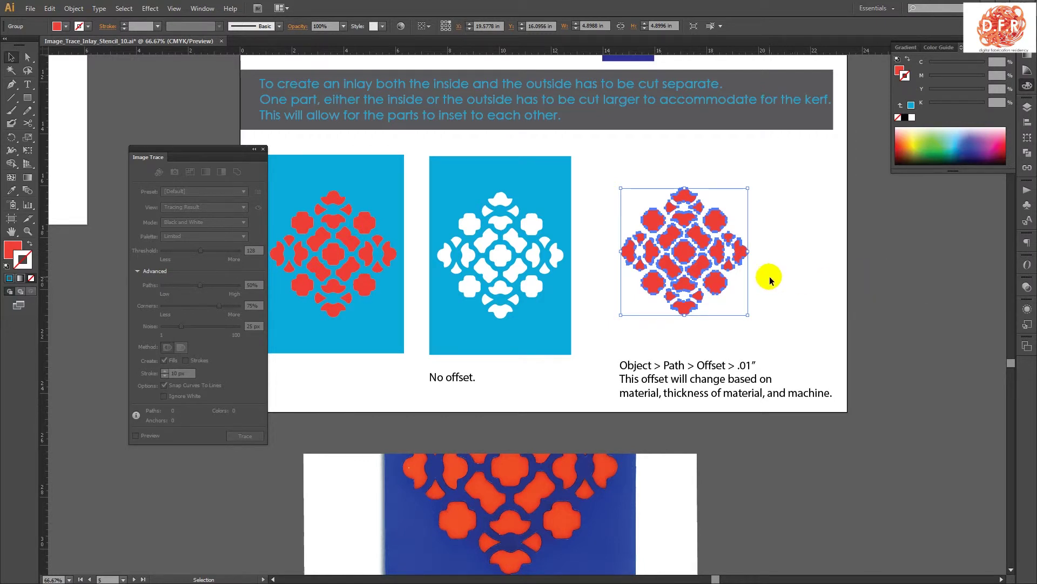
left_click(712, 215)
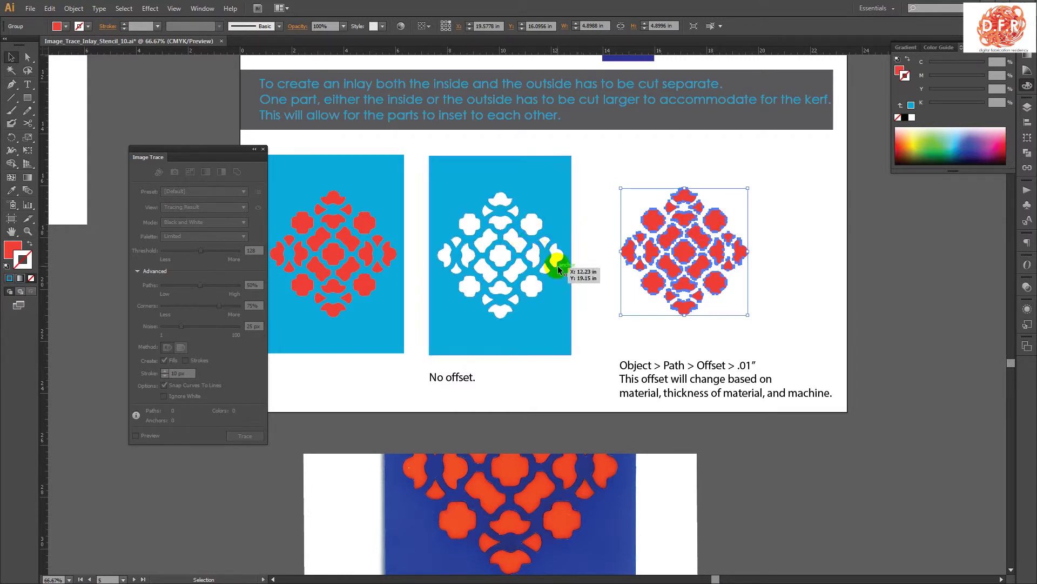
left_click(595, 300)
scroll(595, 303, "down", 1)
scroll(576, 421, "down", 2)
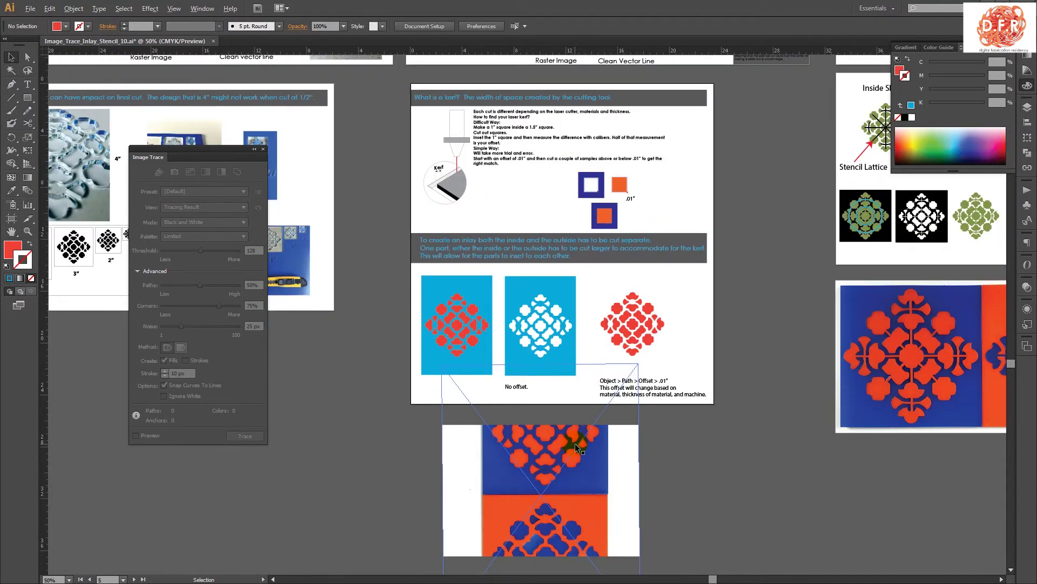
scroll(584, 506, "up", 3)
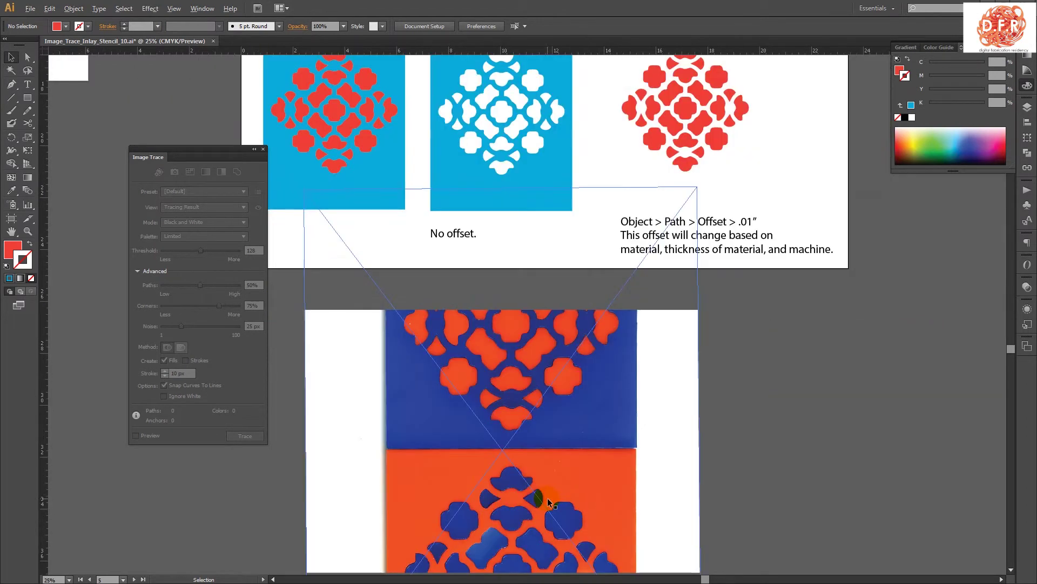
scroll(381, 292, "up", 1)
scroll(387, 260, "up", 1)
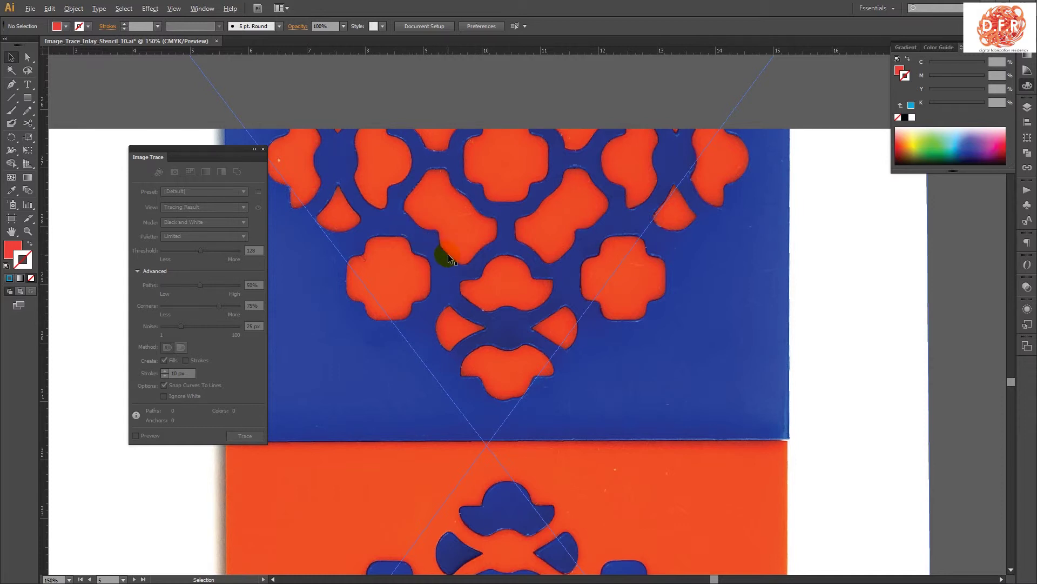
scroll(449, 254, "down", 3)
scroll(469, 264, "down", 1)
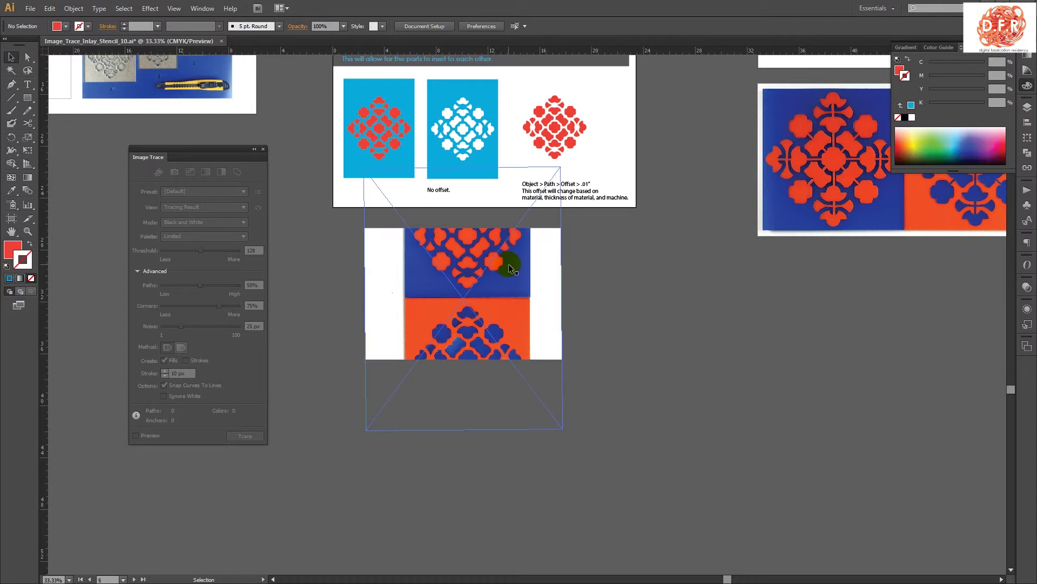
key("space")
left_click_drag(849, 246, 586, 359)
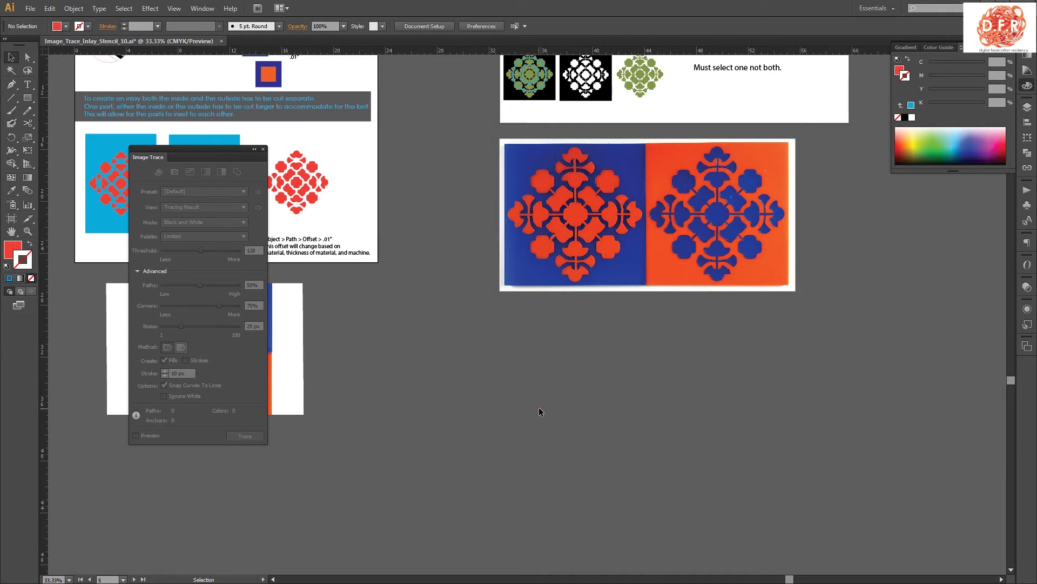
mouse_move(456, 339)
left_mouse_down()
mouse_move(626, 414)
mouse_move(724, 432)
left_mouse_up()
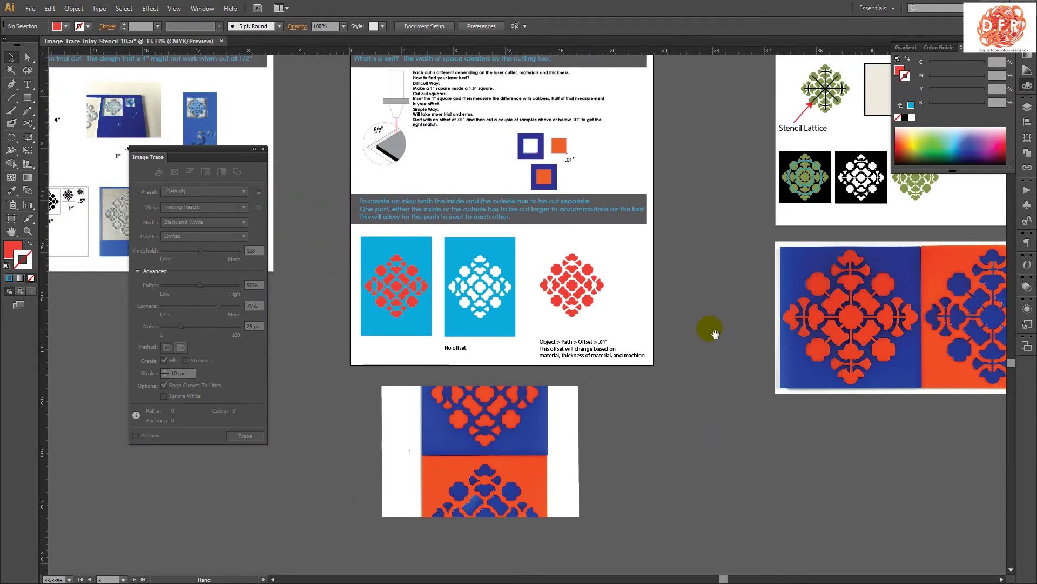
mouse_move(708, 329)
left_mouse_down()
mouse_move(716, 424)
mouse_move(706, 419)
left_mouse_up()
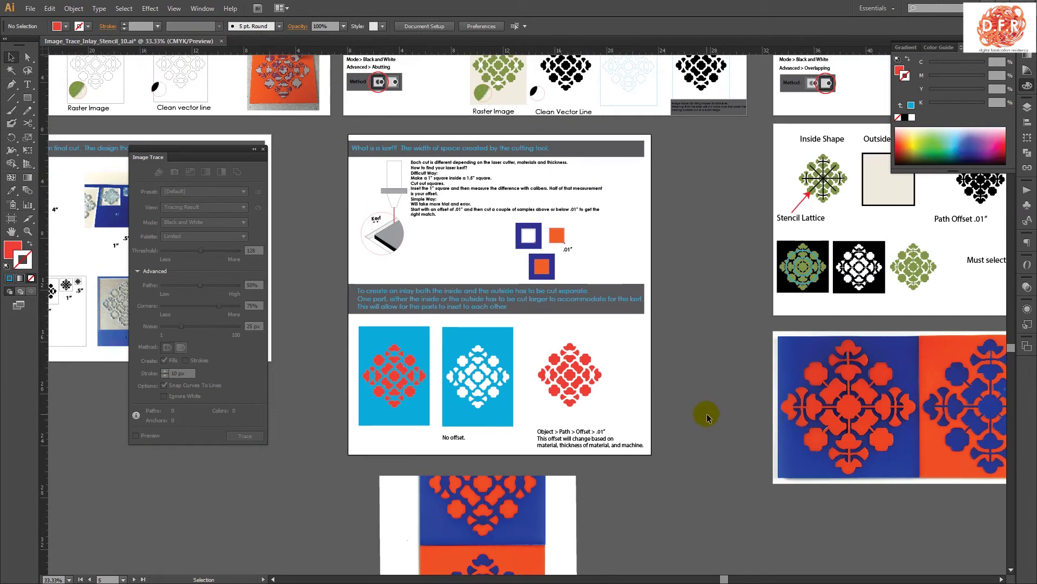
scroll(407, 307, "up", 1)
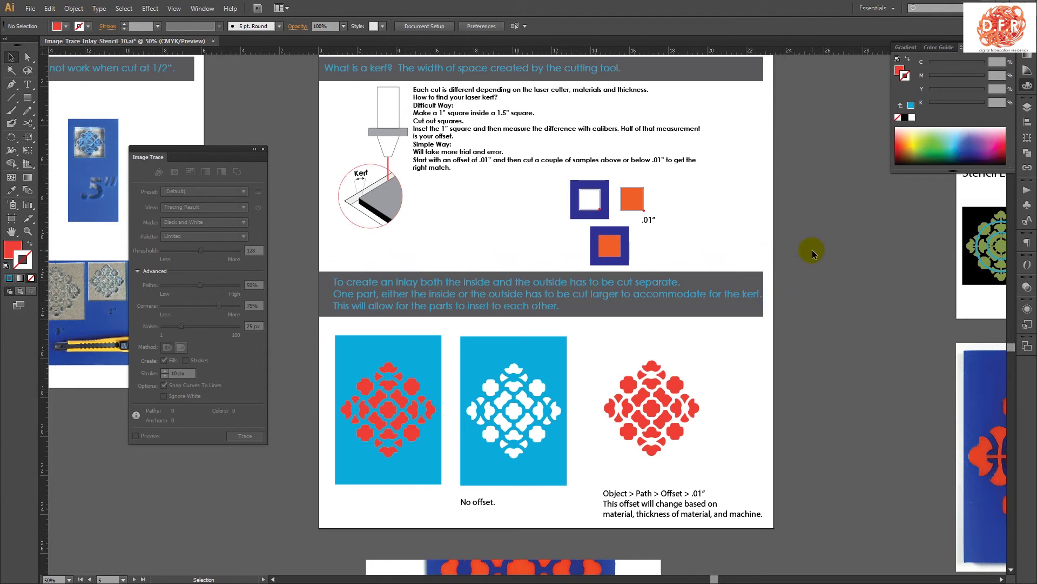
scroll(808, 251, "down", 1)
scroll(809, 238, "down", 1)
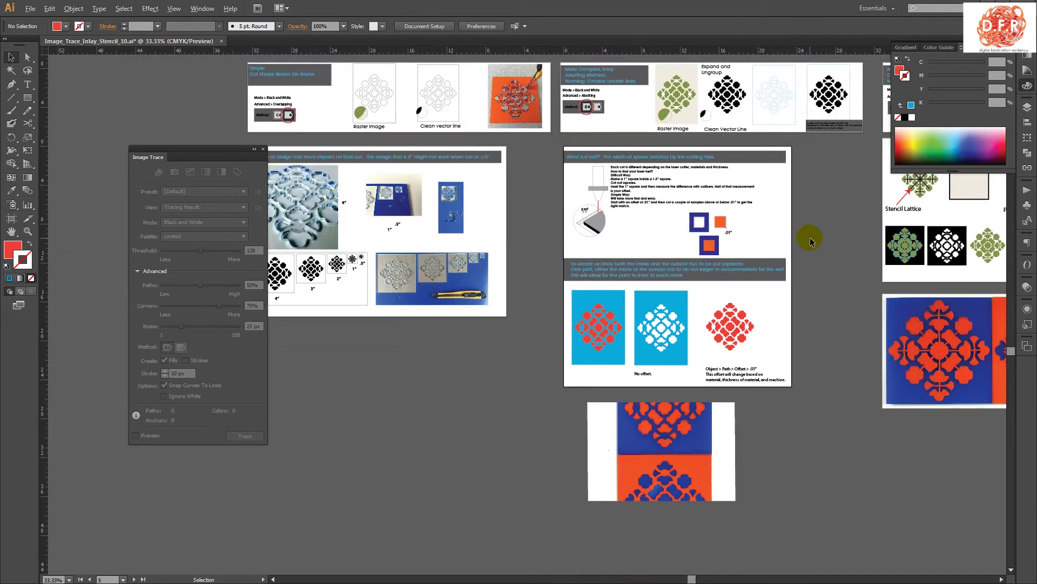
left_click_drag(816, 250, 714, 374)
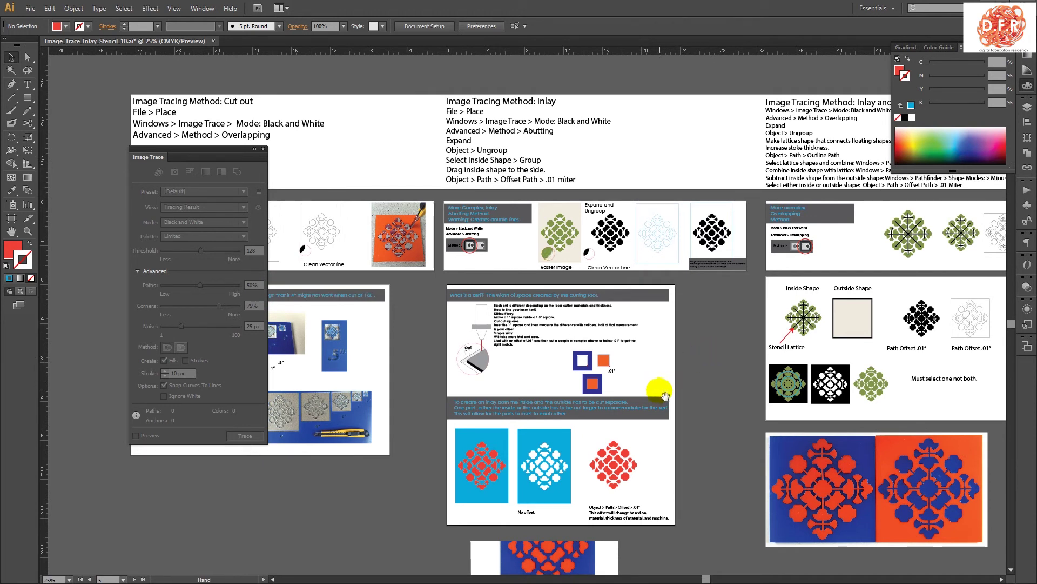
left_click_drag(723, 374, 413, 346)
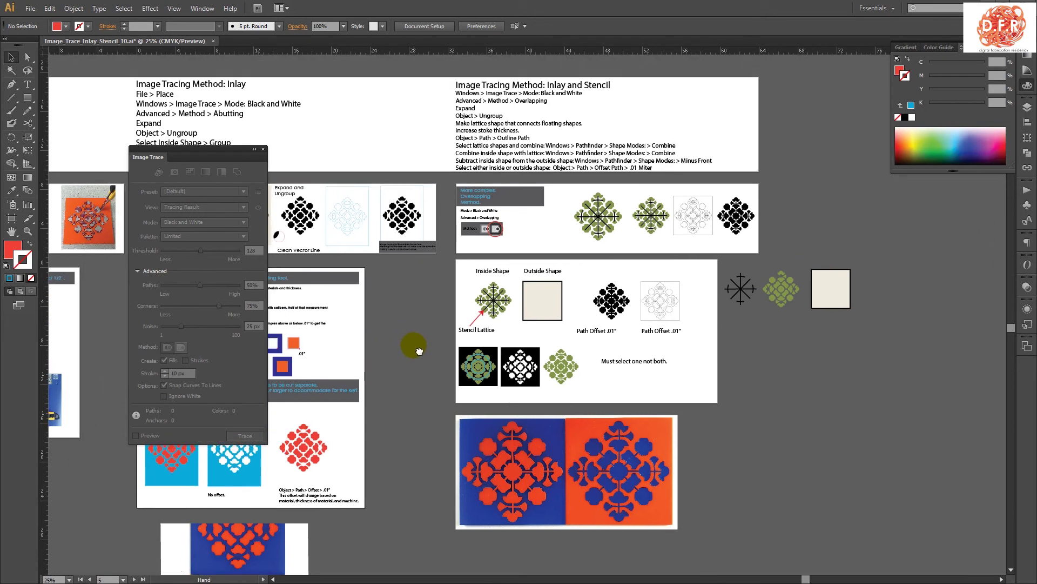
scroll(459, 324, "up", 1)
scroll(419, 309, "up", 1)
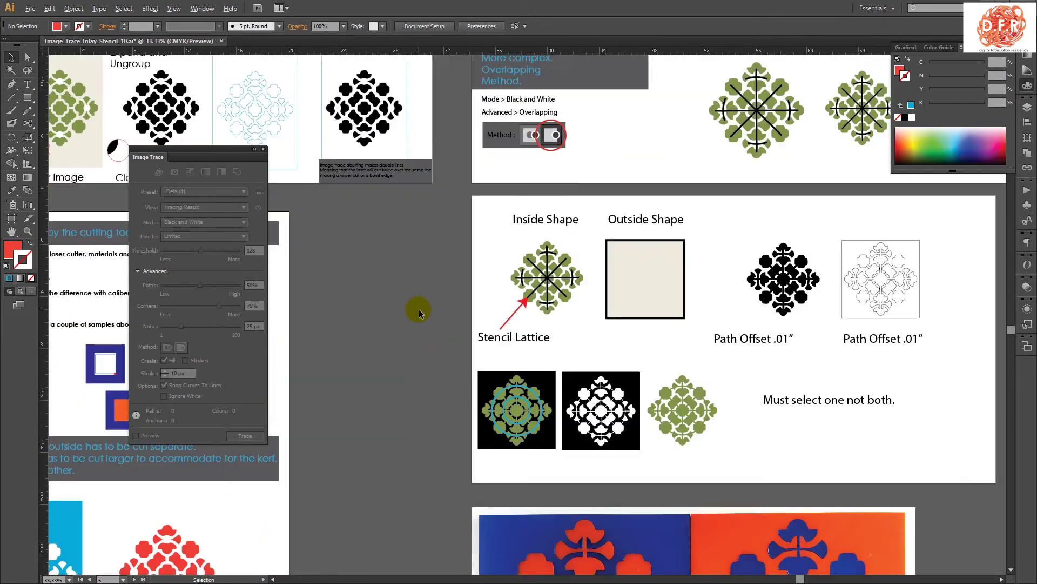